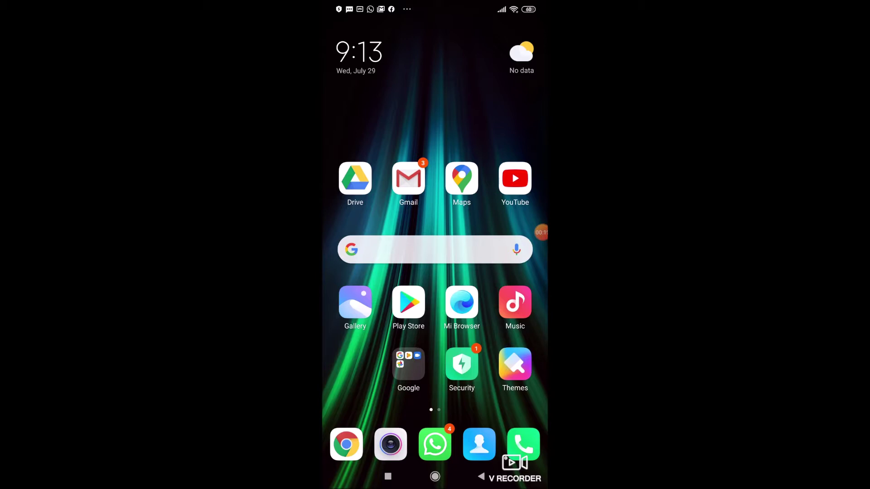
Dial the service code *2700 from the Phone app, then go back to the home screen.
click(524, 444)
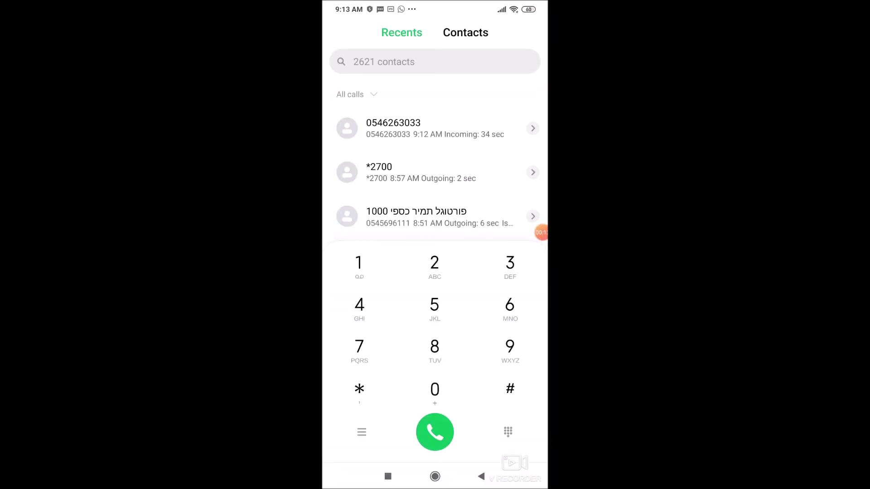
click(359, 391)
click(434, 265)
click(359, 349)
click(434, 392)
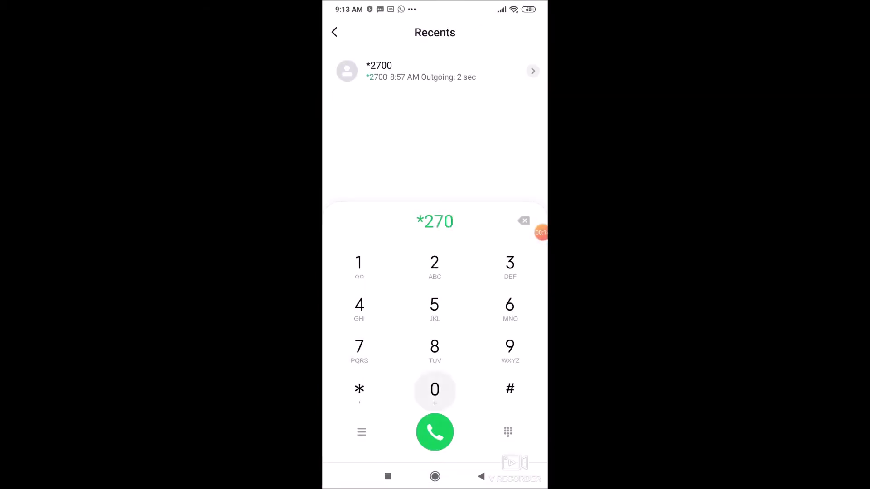
click(434, 392)
click(435, 432)
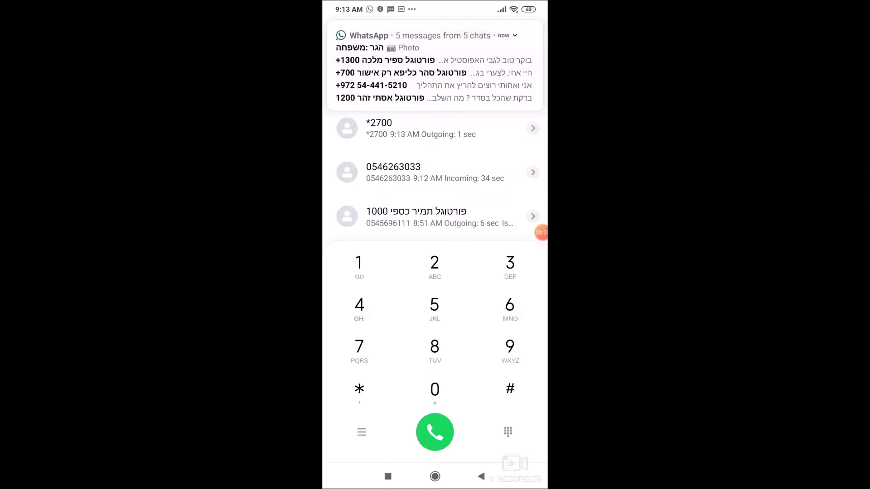
key(super)
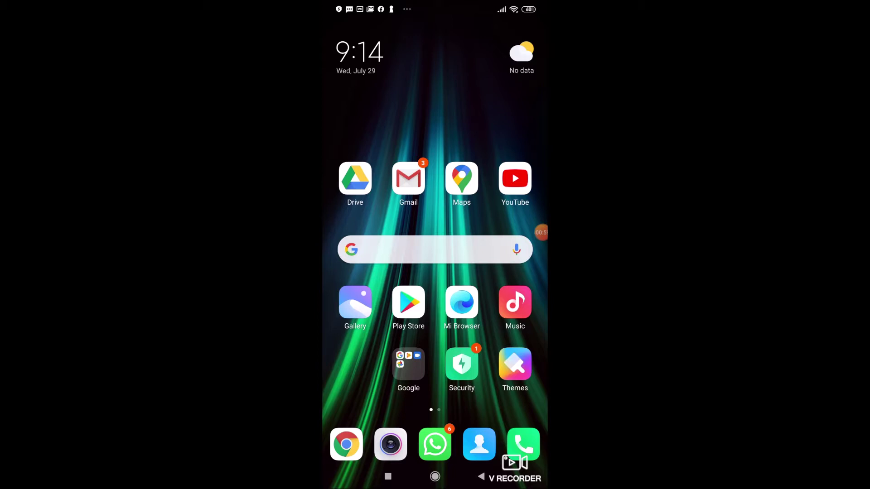
Open MIUI Settings from the notification shade.
drag(435, 7, 435, 272)
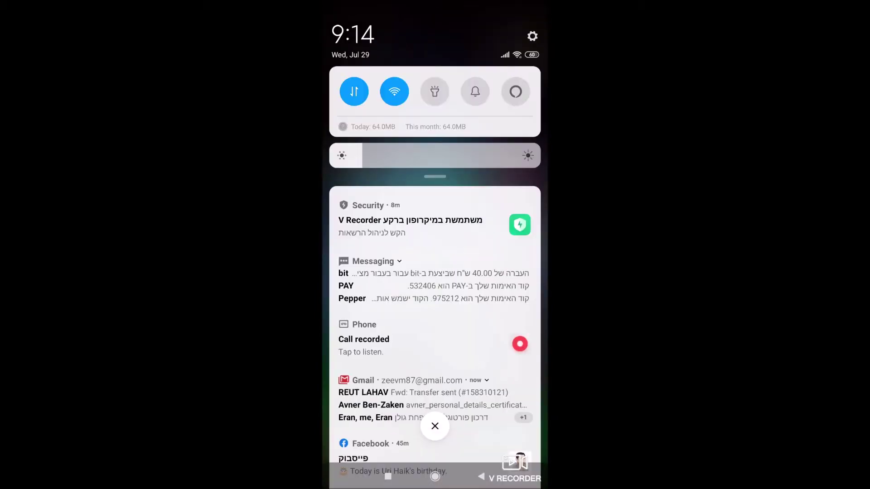
click(533, 36)
scroll(435, 245, down, 10)
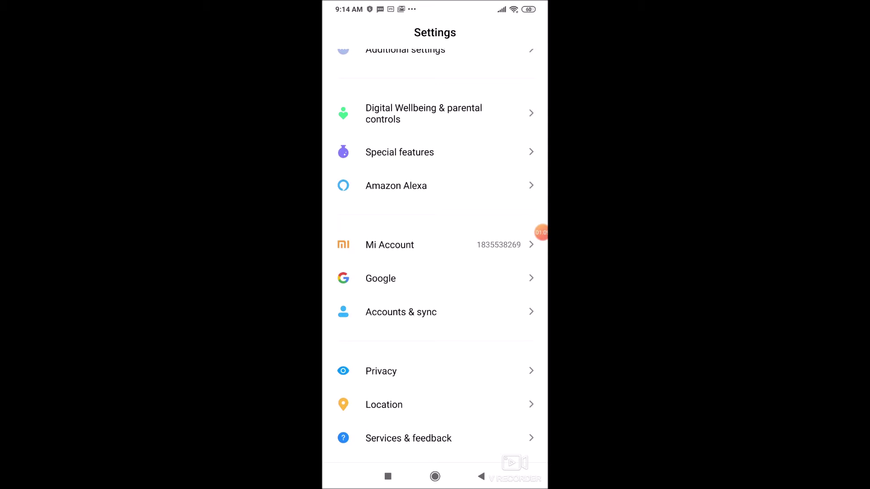
Look over the Accounts & sync page, then return to the main Settings list.
click(401, 312)
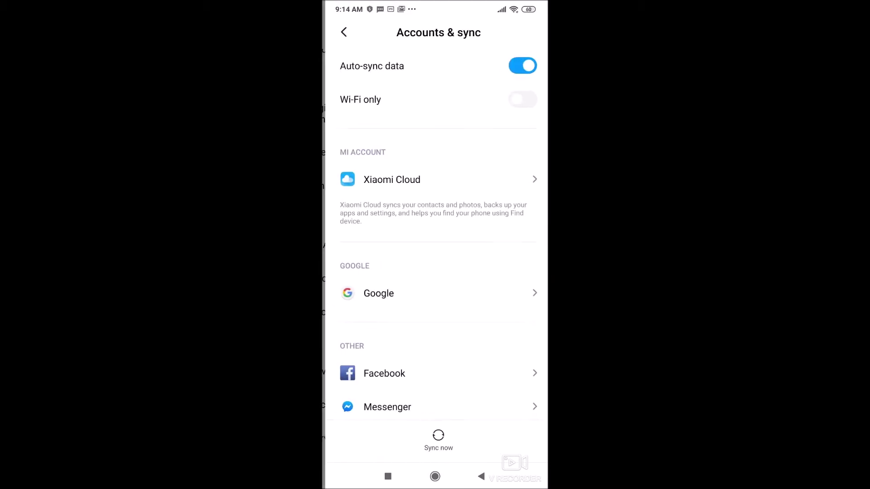
scroll(435, 226, down, 4)
scroll(435, 226, up, 2)
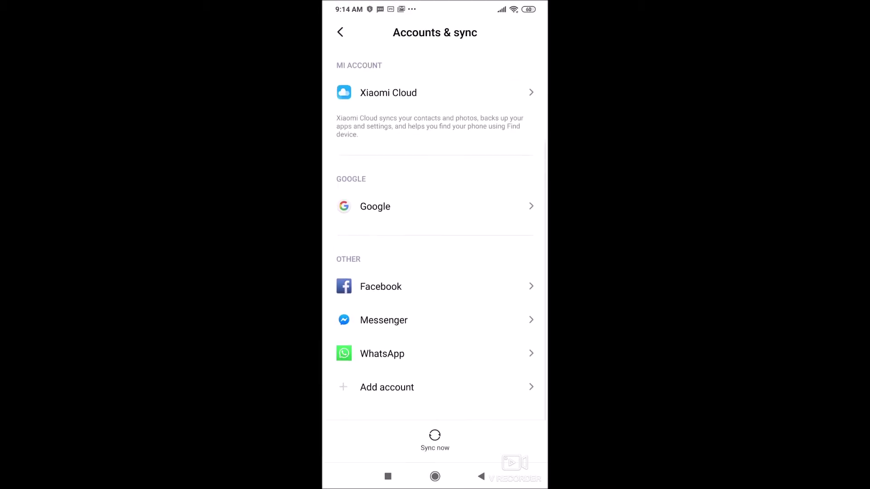
scroll(435, 213, up, 3)
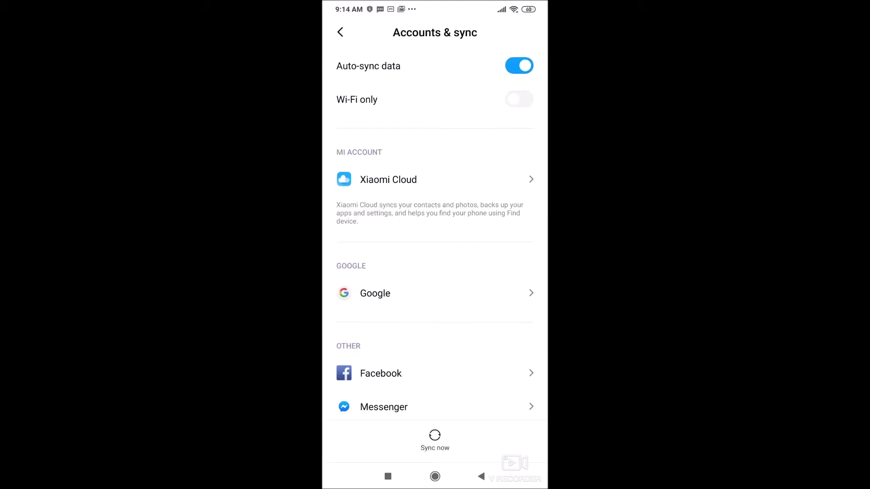
click(340, 32)
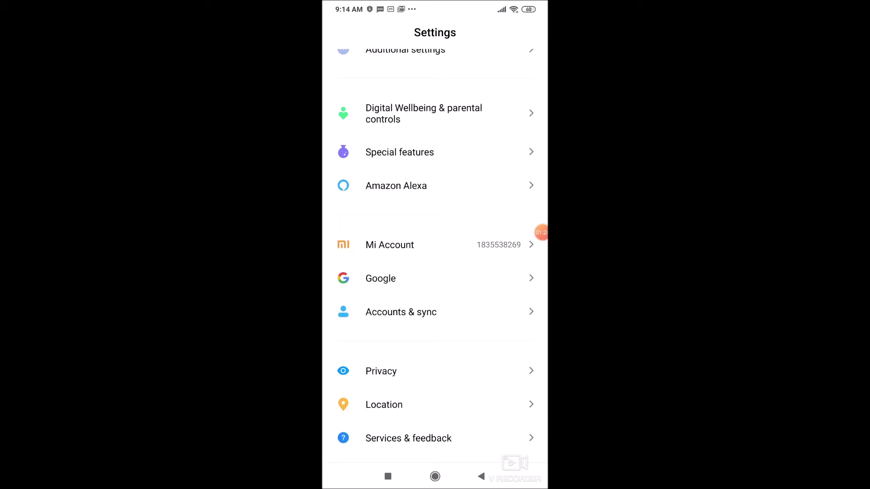
Search settings for 'all sp' and open the All specs page.
scroll(435, 254, up, 10)
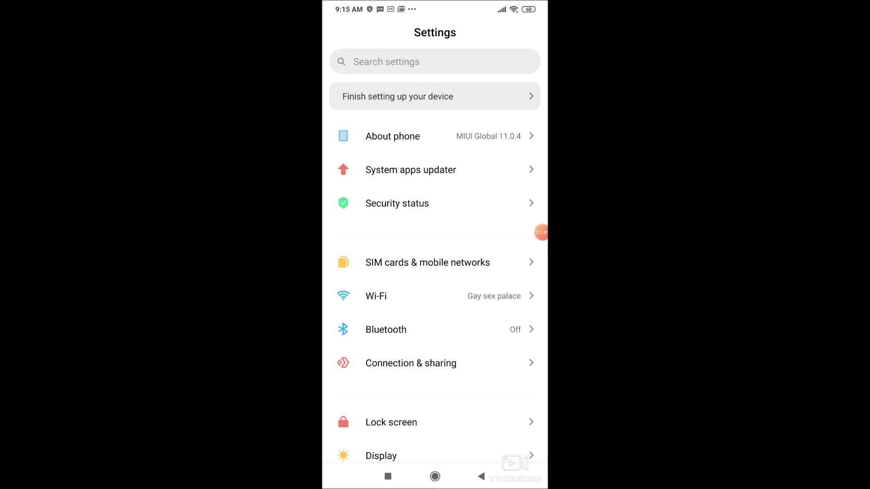
click(408, 62)
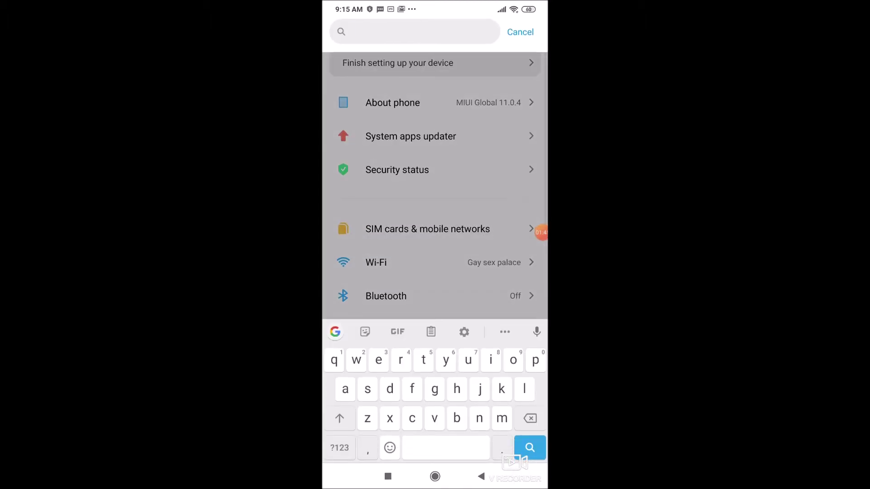
text(all)
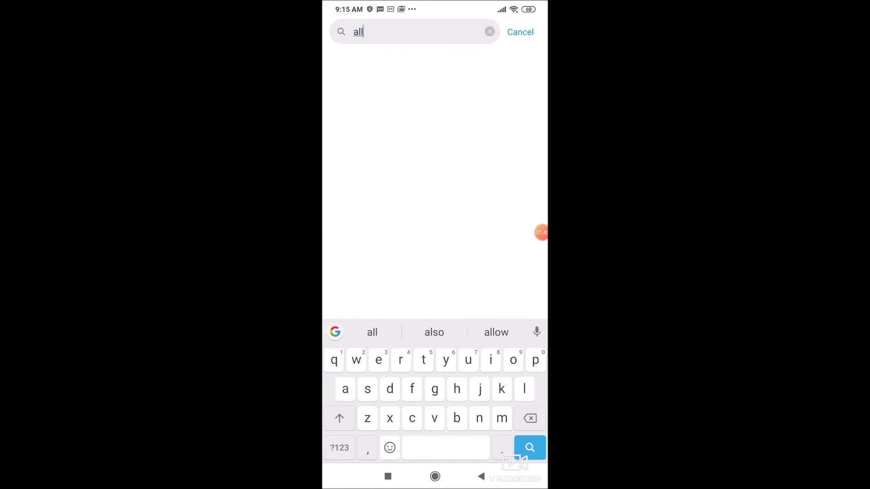
text( sp)
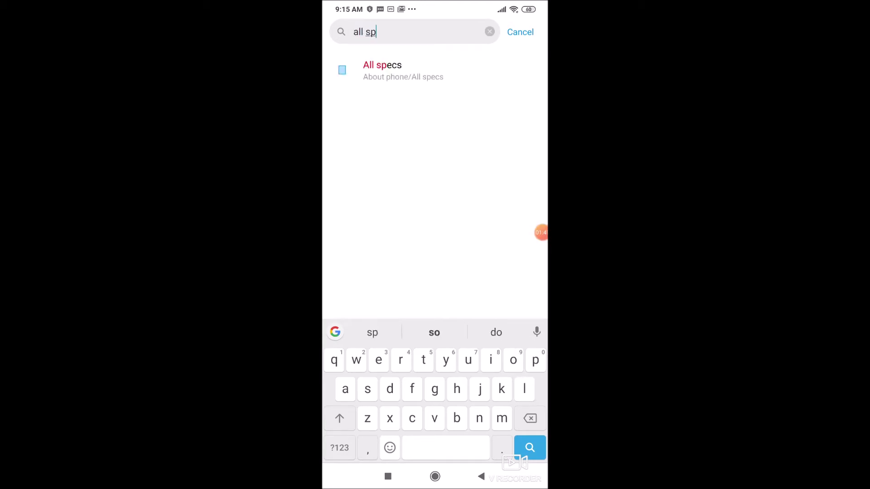
click(382, 71)
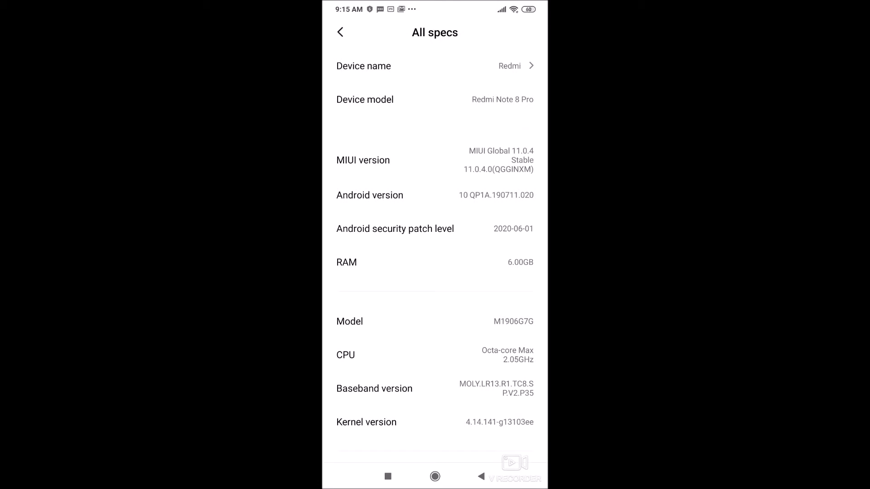
Tap MIUI version repeatedly until developer mode is unlocked.
scroll(435, 245, up, 1)
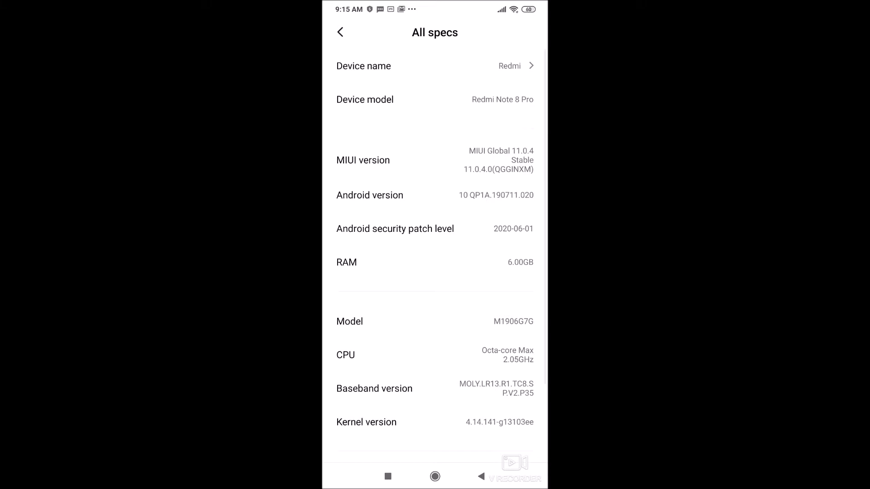
click(362, 160)
click(362, 159)
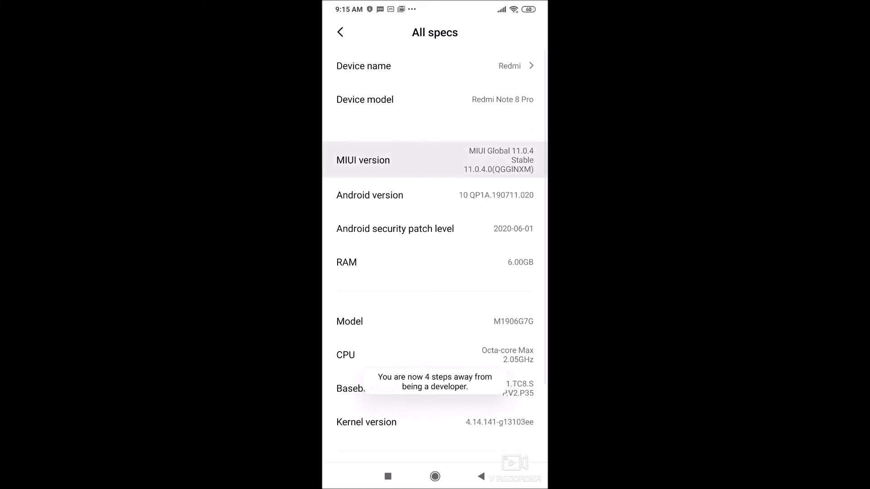
click(363, 160)
click(362, 160)
click(362, 160)
click(363, 160)
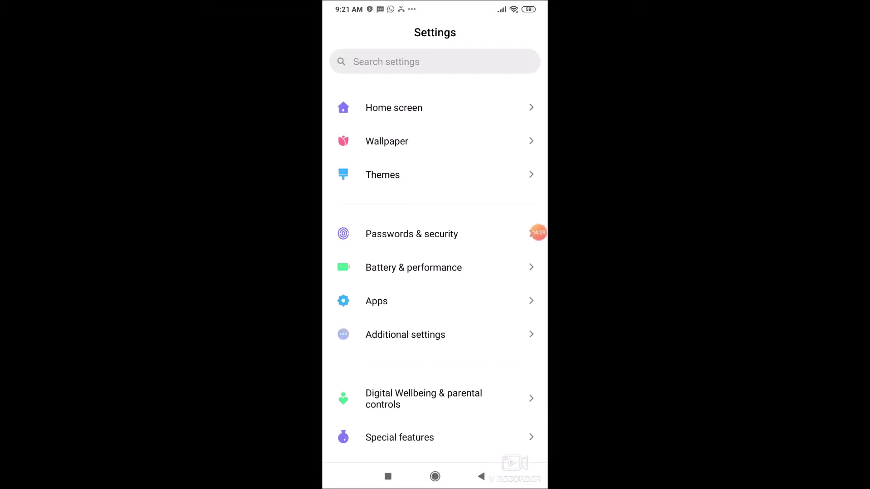
Go to Additional settings > Developer options.
scroll(435, 254, up, 3)
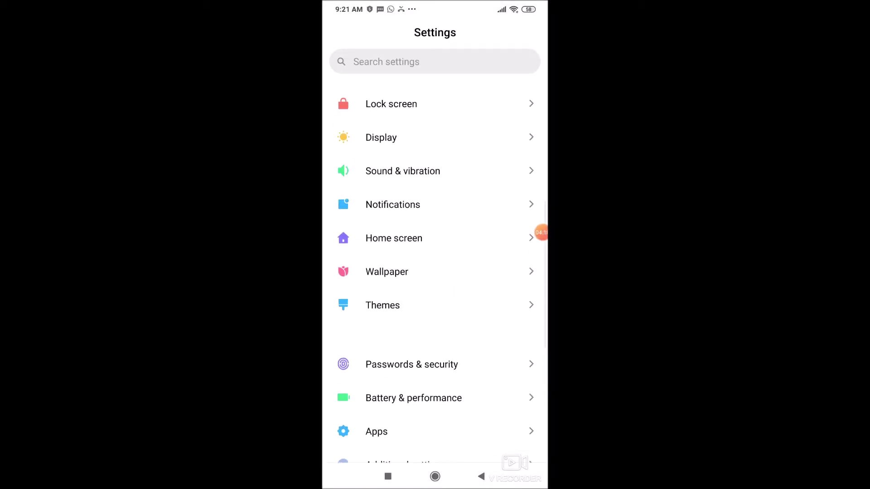
scroll(435, 253, down, 4)
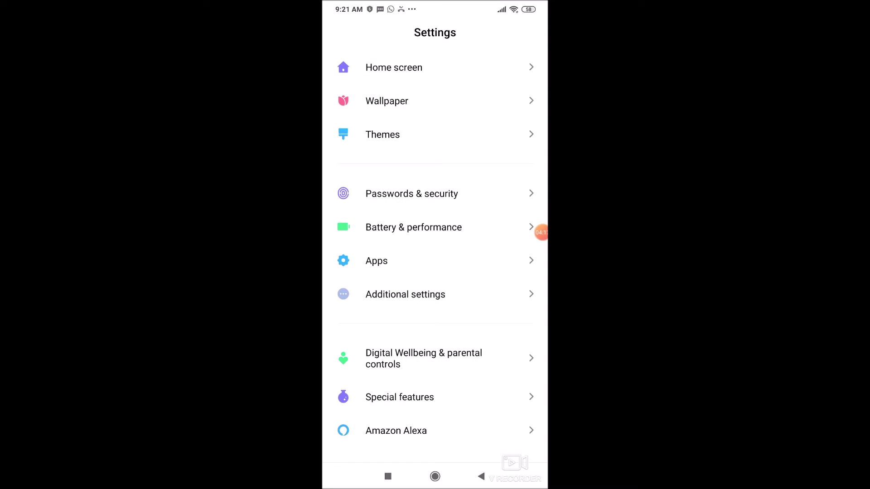
click(406, 295)
scroll(435, 254, down, 4)
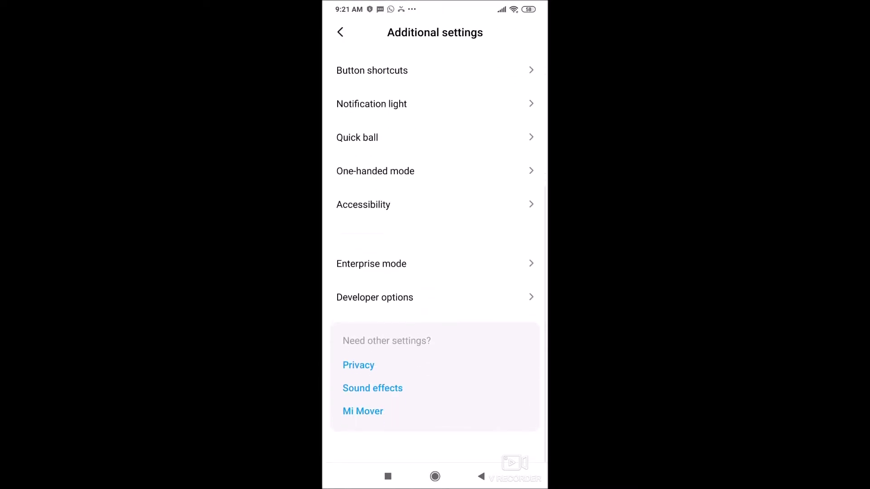
click(376, 319)
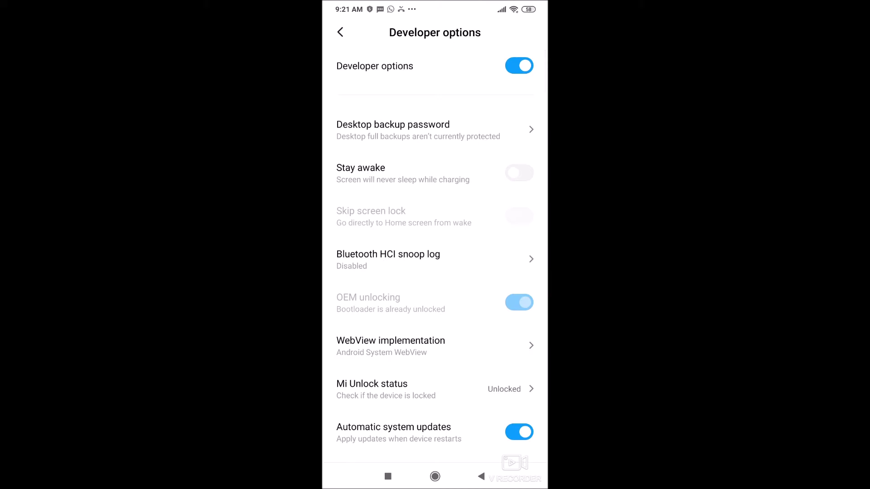
Turn on USB debugging and Install via USB, and toggle USB debugging (Security settings).
scroll(435, 254, down, 6)
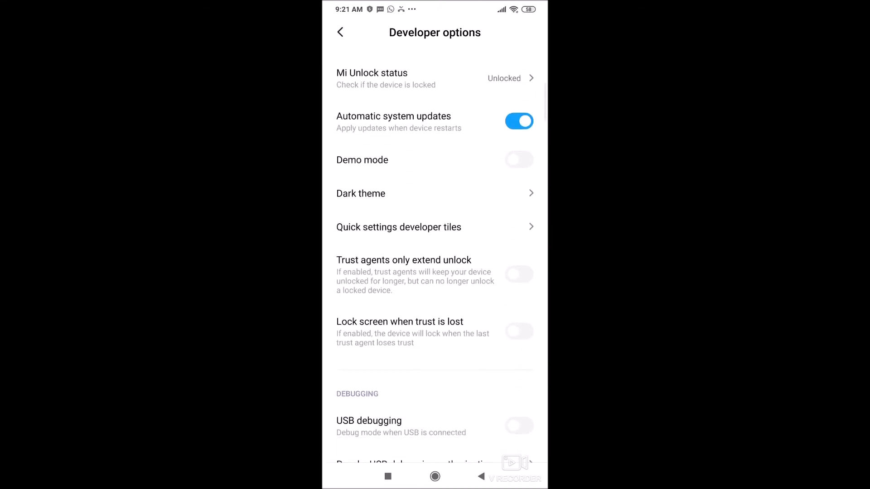
scroll(435, 254, down, 4)
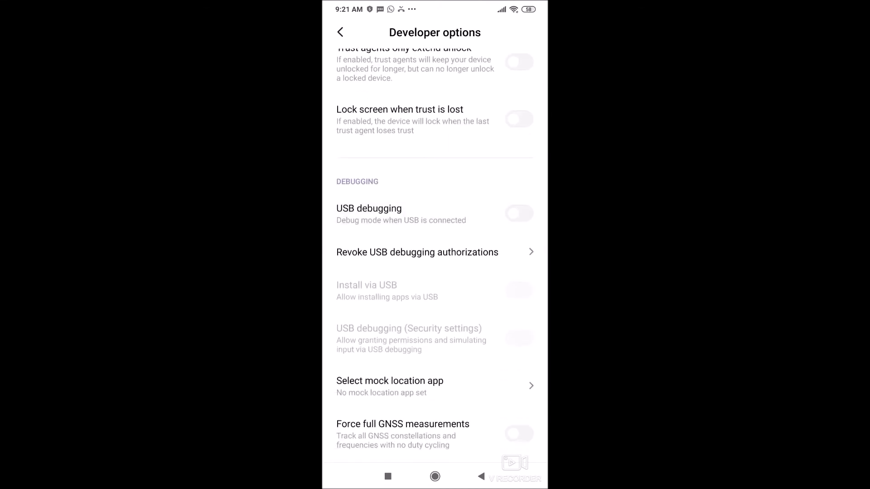
click(519, 213)
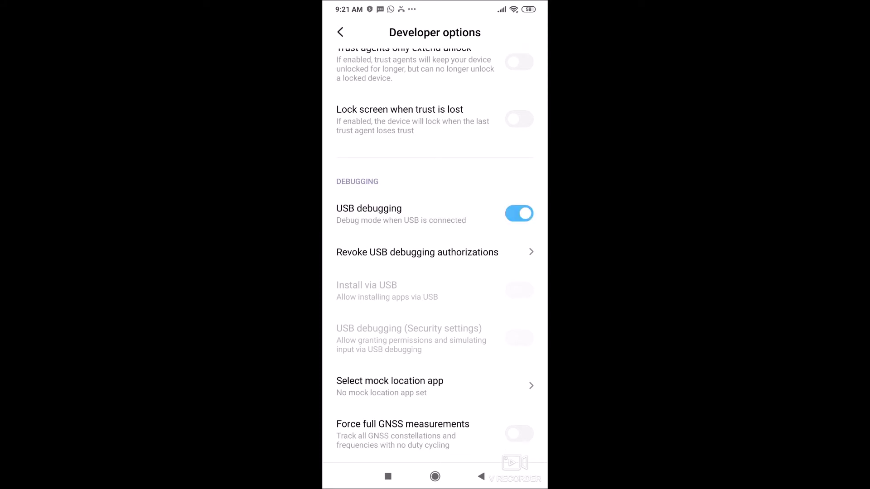
click(486, 434)
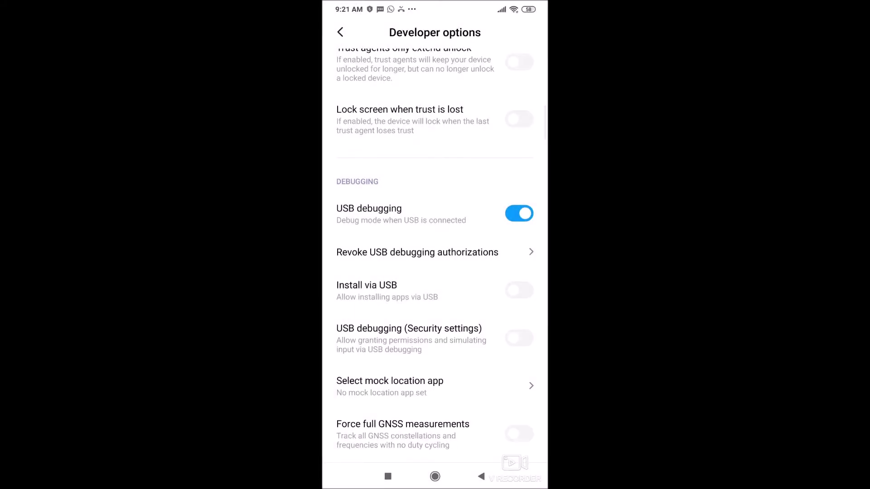
click(519, 290)
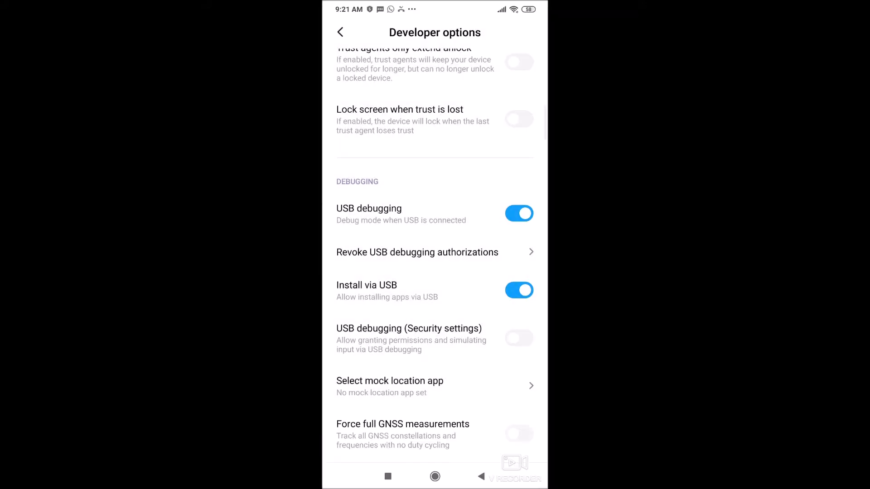
click(519, 338)
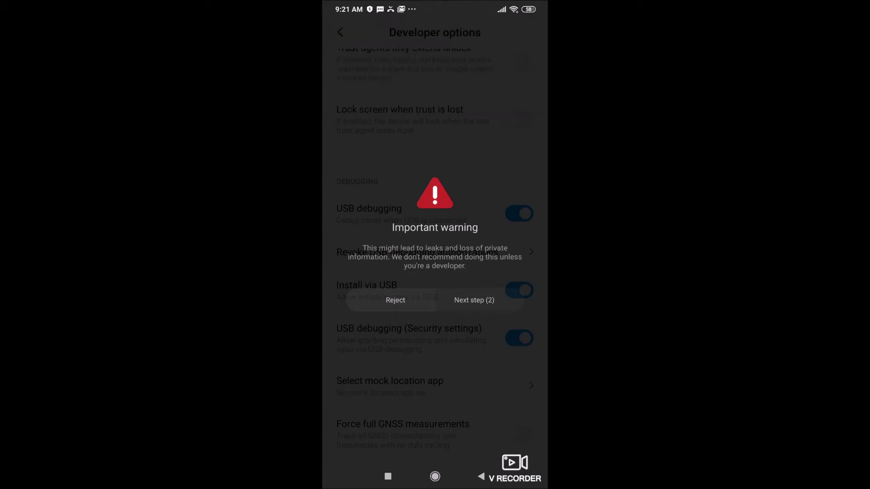
Step through the Important warning and accept it to enable USB debugging (Security settings).
click(474, 300)
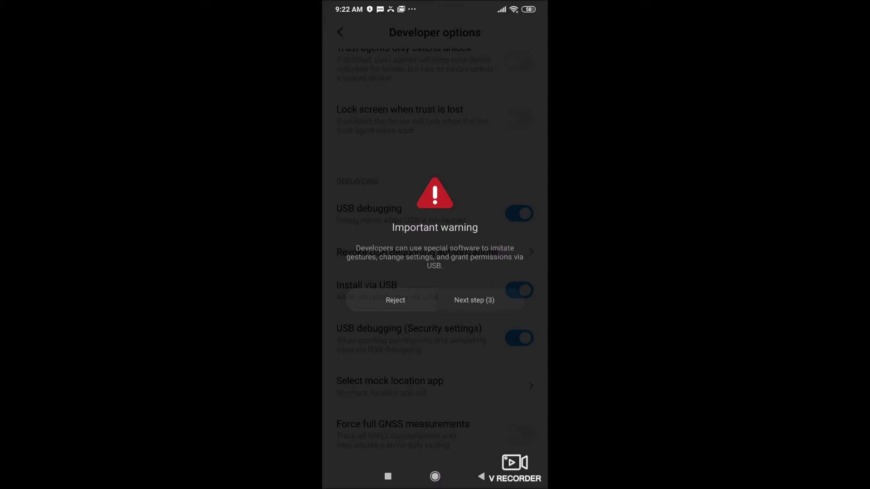
click(474, 300)
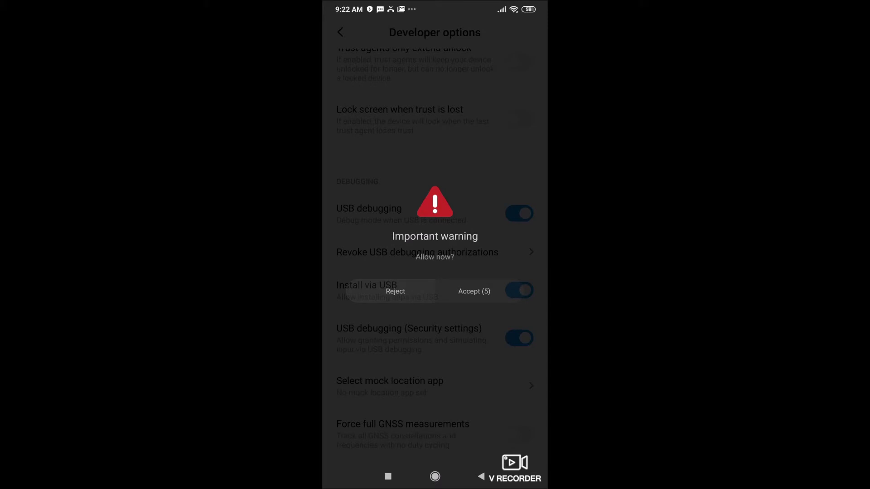
click(475, 292)
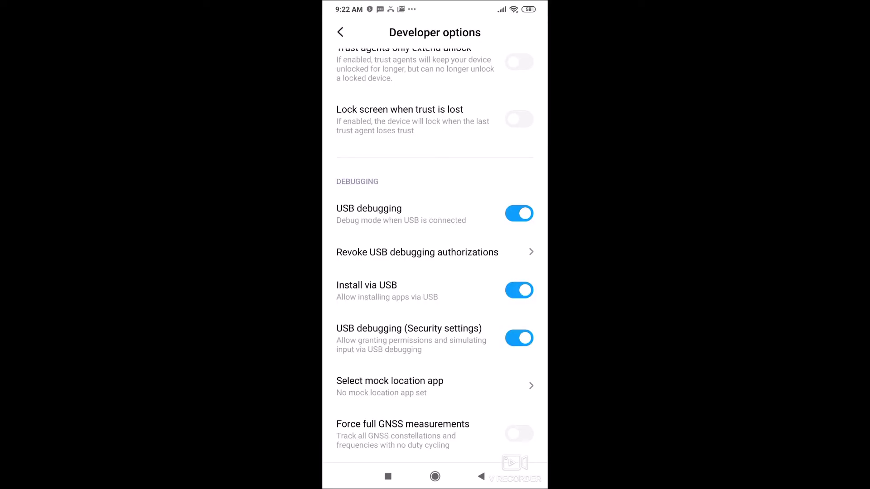
scroll(435, 252, up, 5)
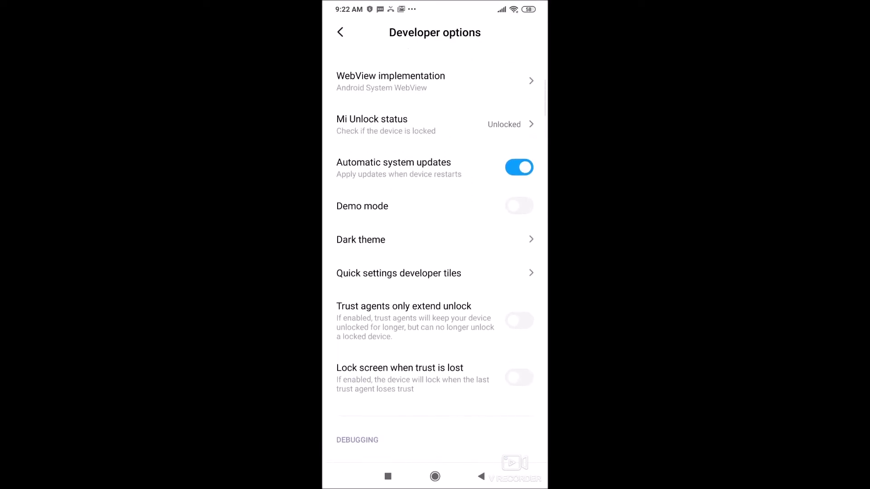
click(361, 239)
scroll(435, 258, up, 3)
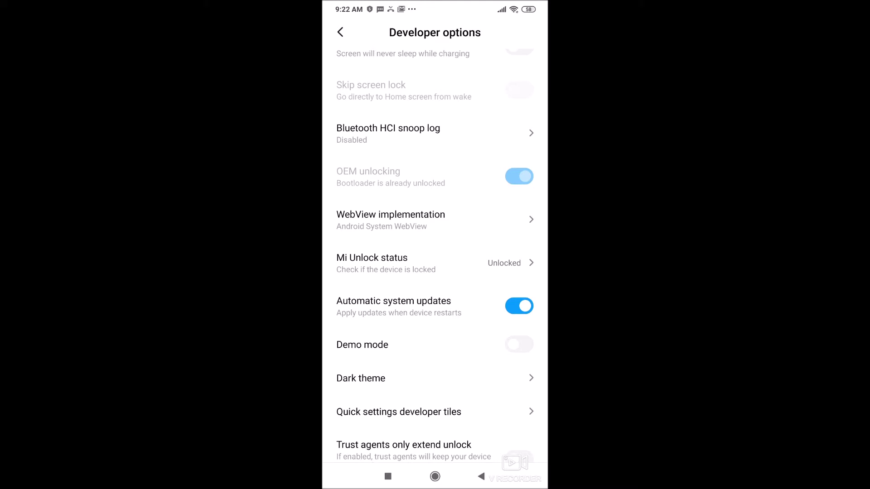
click(372, 263)
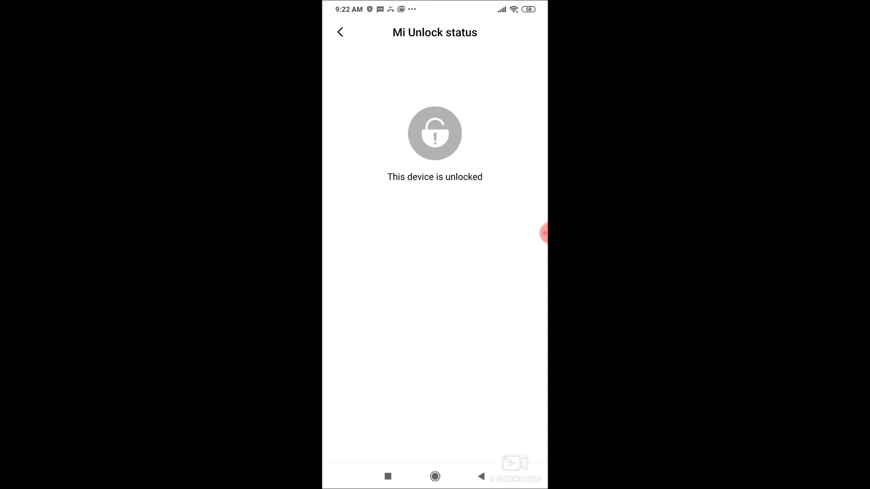
key(Escape)
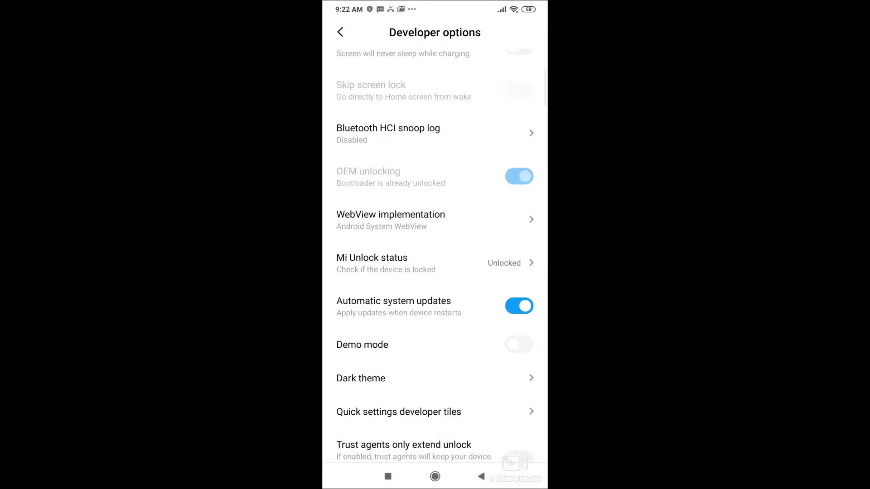
Check the OEM unlocking setting, then exit Settings to the home screen.
scroll(435, 254, up, 3)
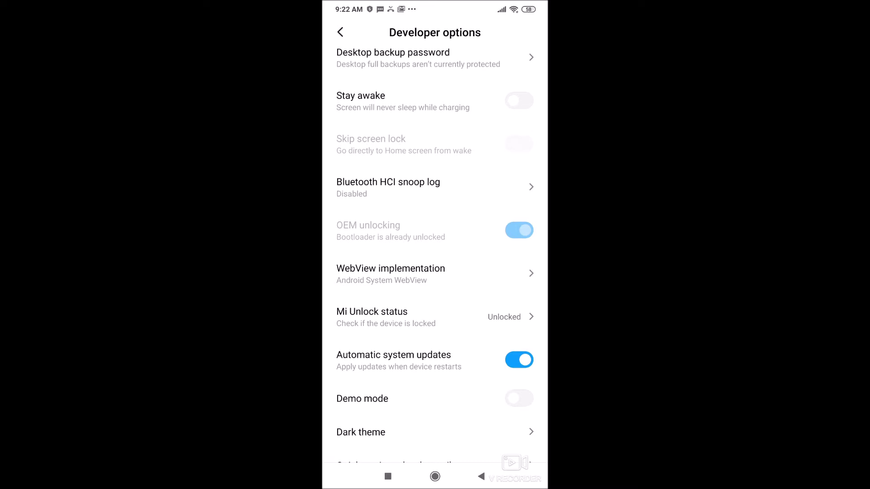
click(407, 230)
click(435, 477)
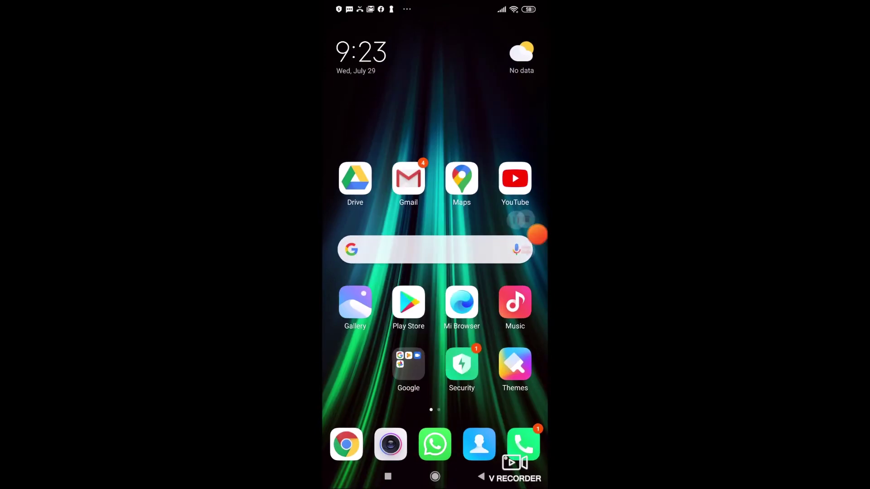
click(538, 234)
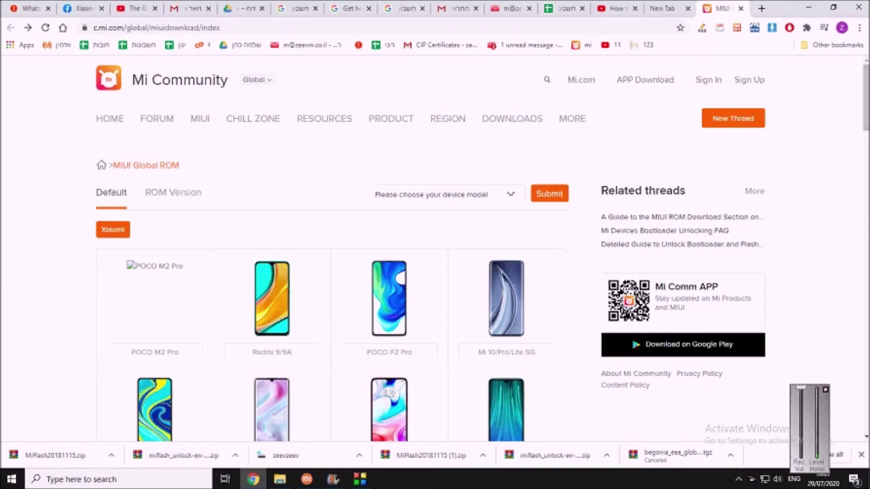
Scroll the MIUI Global ROM list and search the page for 'redmi no'.
mouse_move(247, 87)
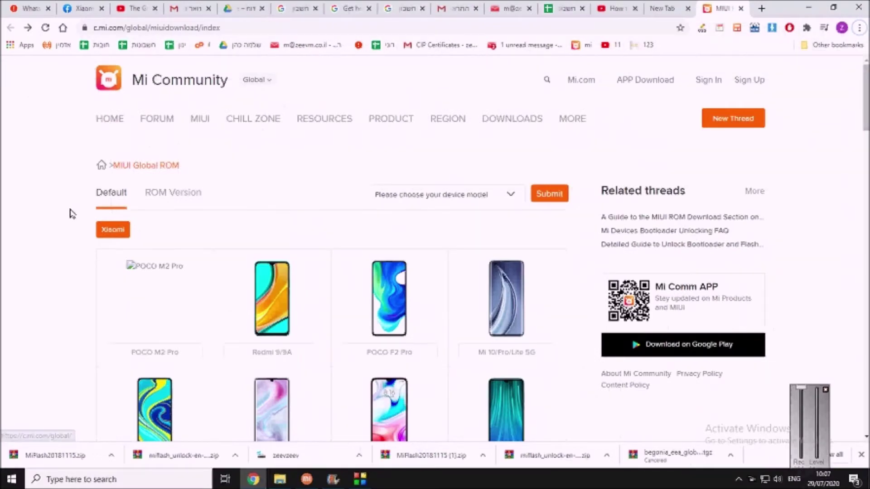
scroll(68, 213, down, 5)
scroll(67, 213, down, 5)
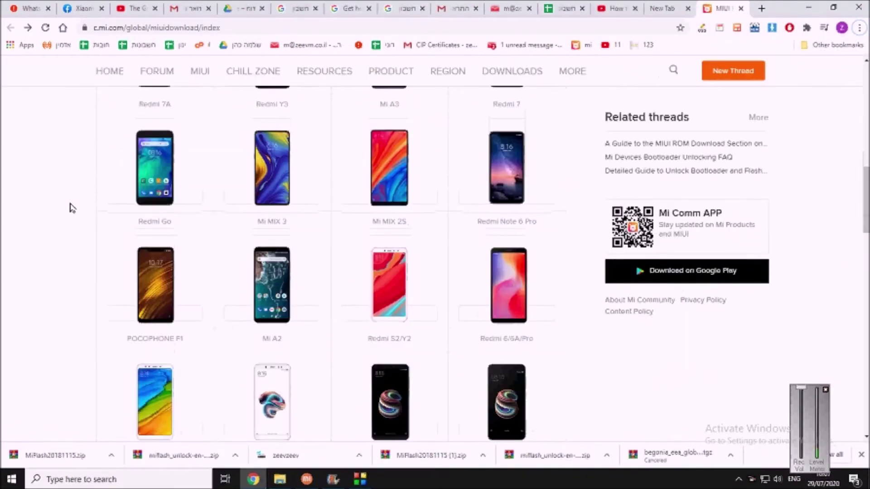
scroll(67, 213, down, 5)
scroll(67, 213, down, 1)
key(ctrl+f)
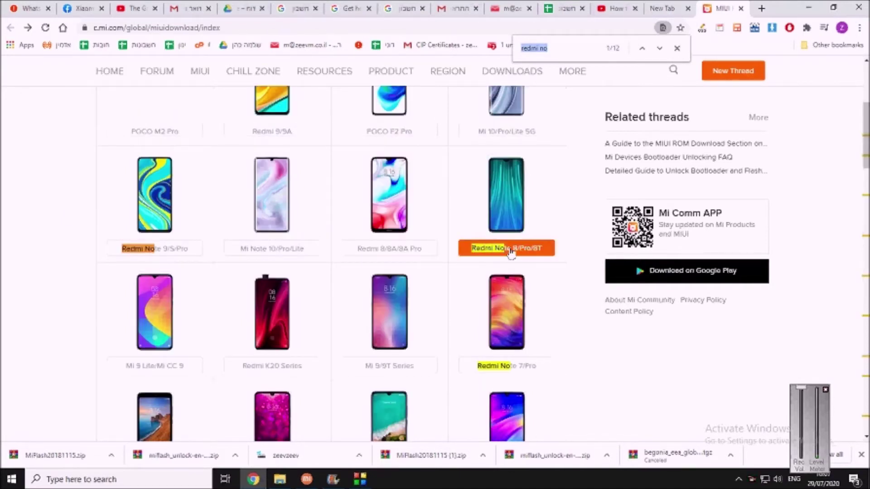
Open the Redmi Note 8/Pro/8T ROM page and select the Redmi Note 8 Pro EEA stable ROM.
click(511, 252)
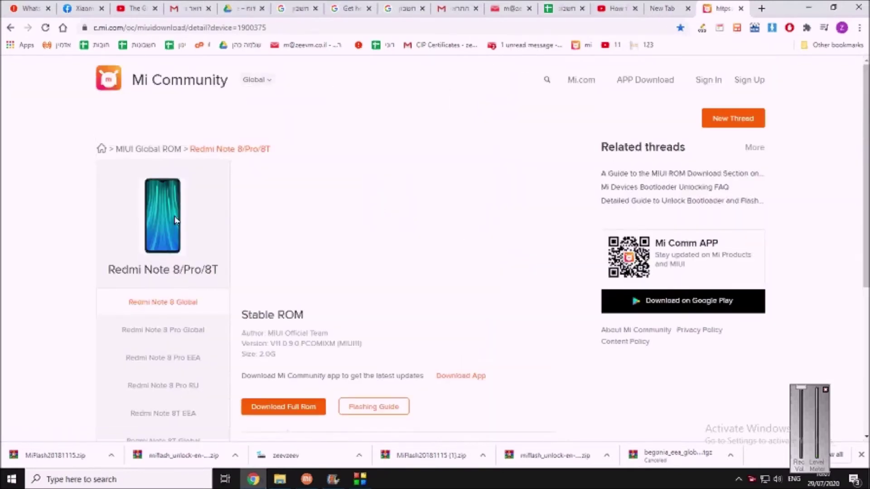
scroll(100, 177, down, 3)
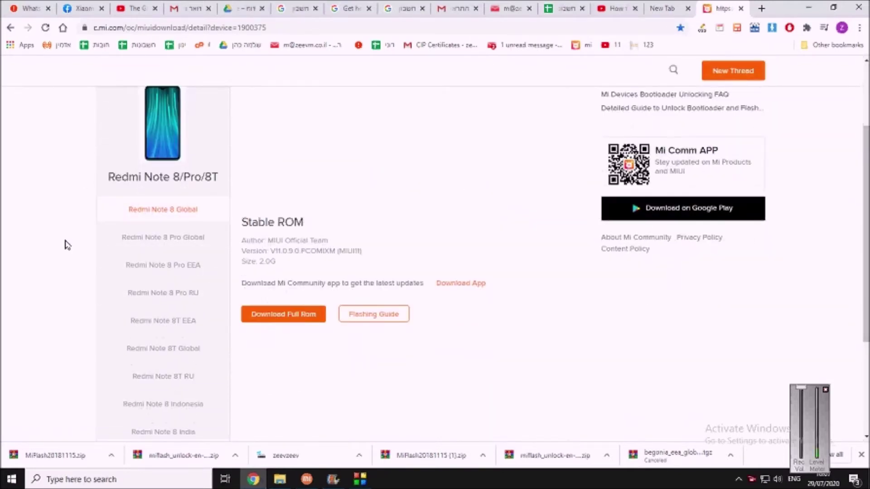
scroll(66, 240, up, 1)
scroll(64, 260, down, 2)
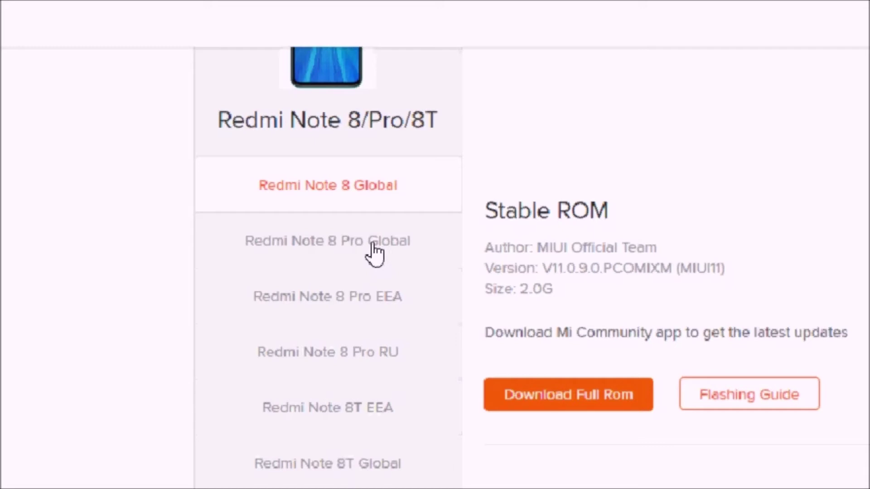
click(326, 303)
scroll(328, 308, down, 4)
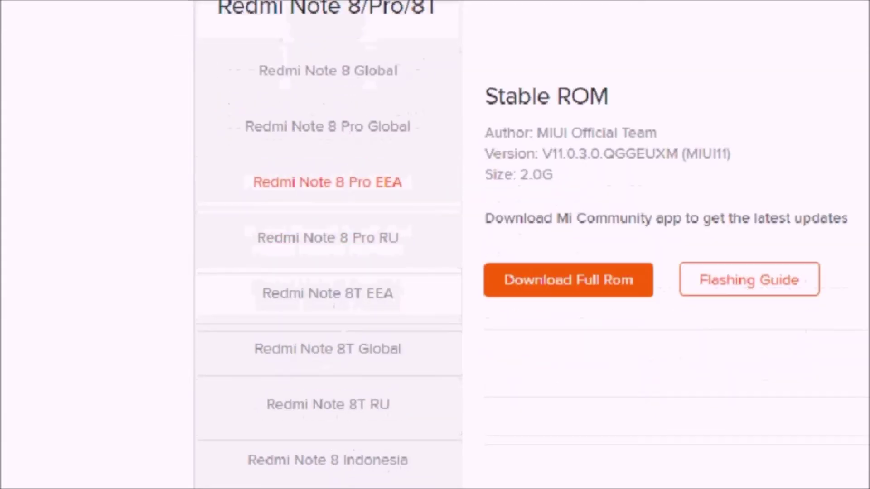
scroll(344, 429, up, 1)
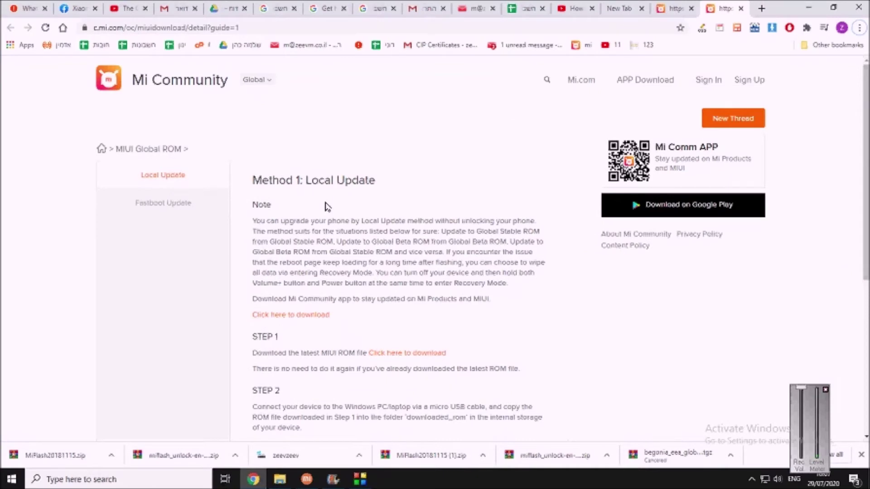
Switch the guide to Method 2: Fastboot Update and scroll to its download links.
drag(252, 180, 379, 185)
click(380, 185)
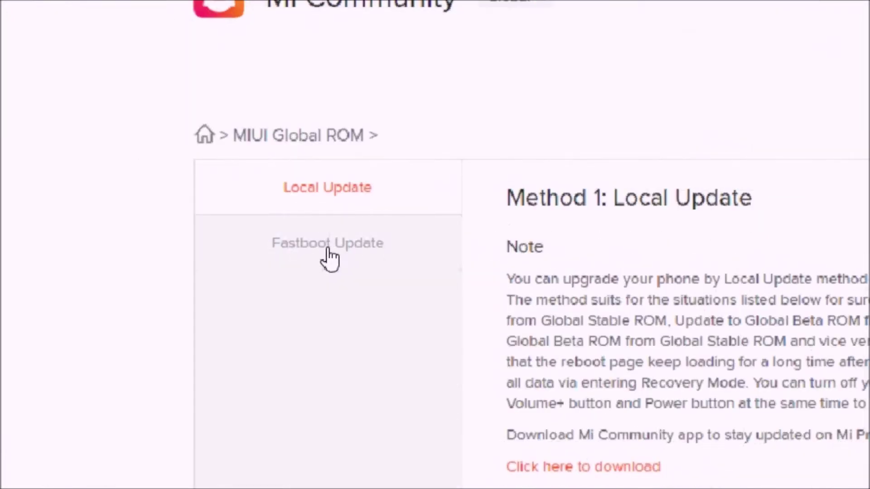
click(327, 249)
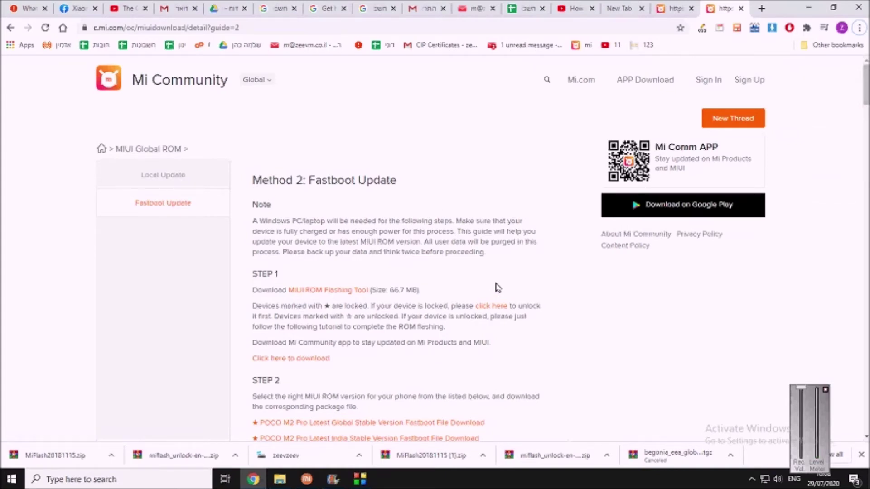
scroll(531, 265, down, 3)
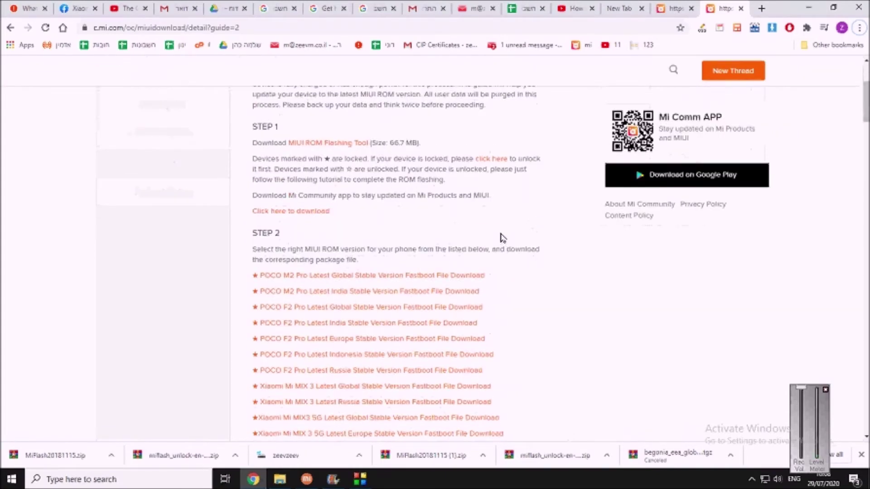
scroll(521, 273, down, 6)
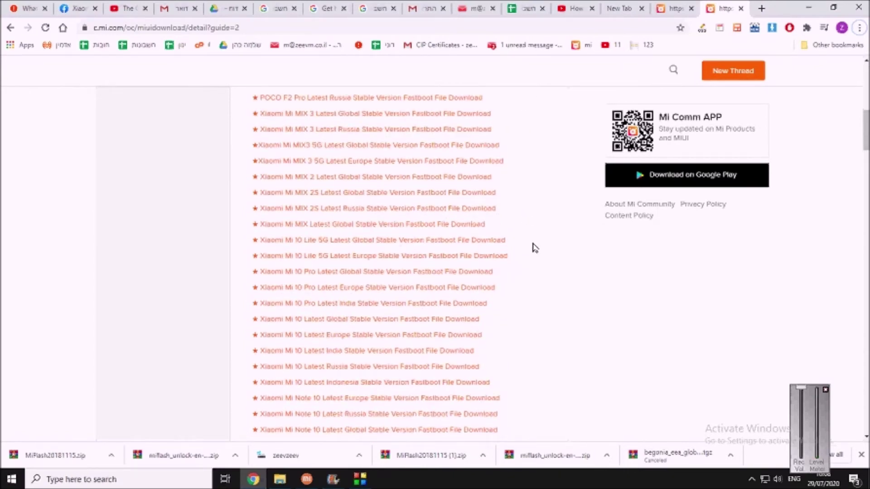
Search the page for 'redmi note 8 pro' and download the Latest India Stable Version fastboot file.
key(ctrl+f)
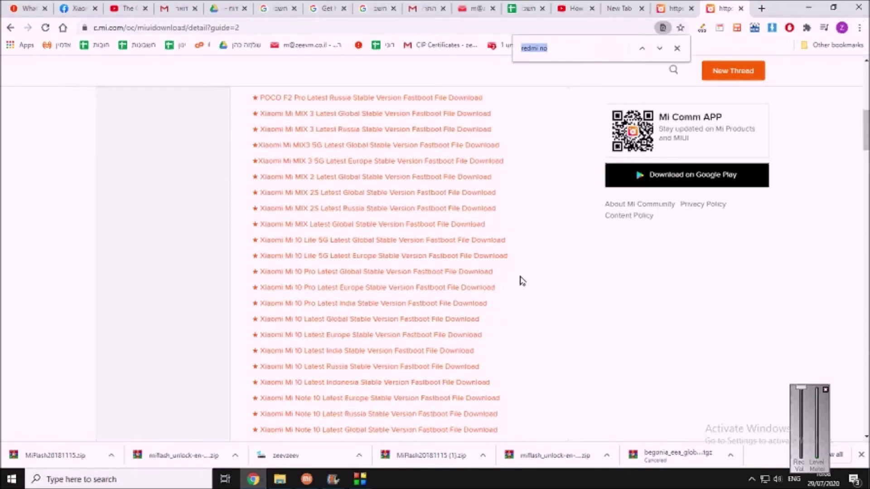
key(Return)
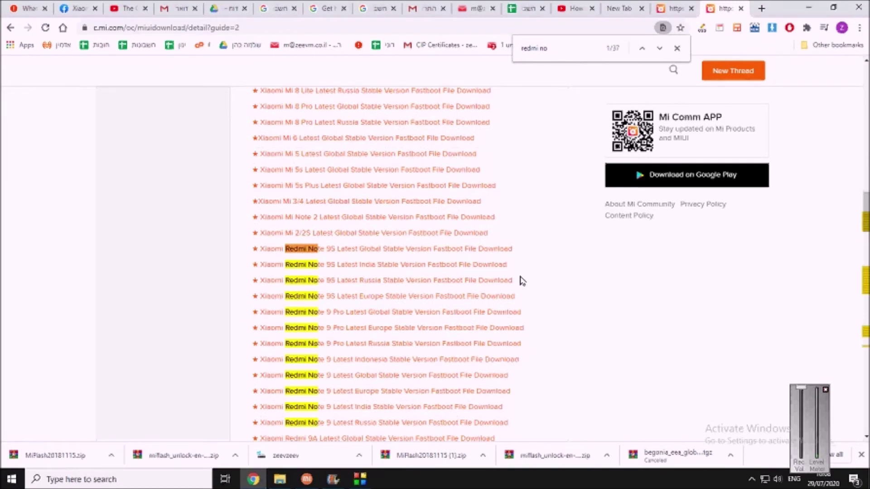
text(te 8 pro)
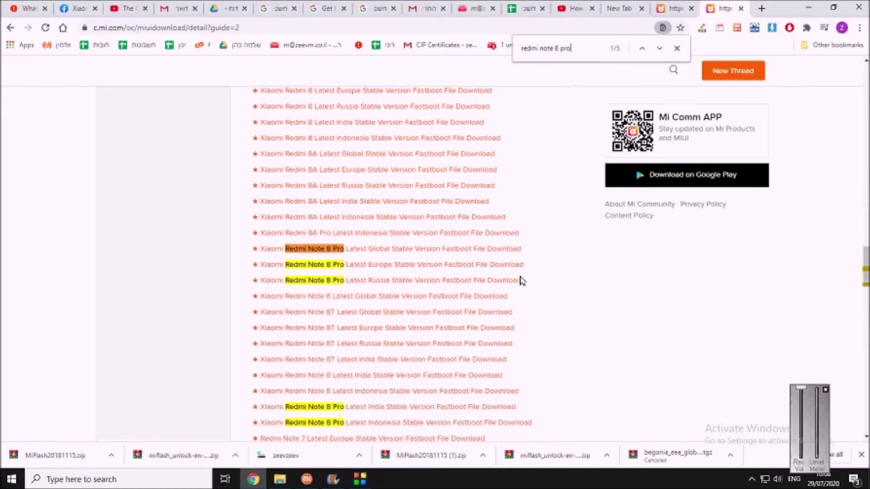
scroll(561, 263, down, 1)
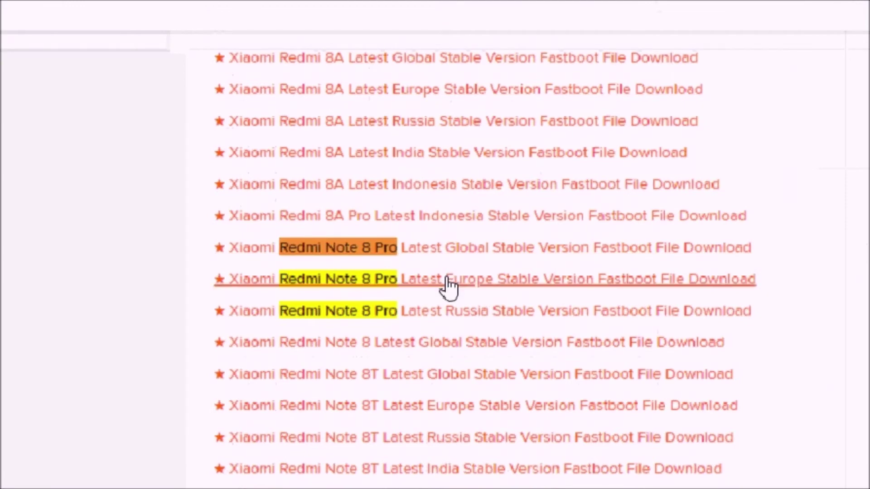
scroll(442, 325, down, 5)
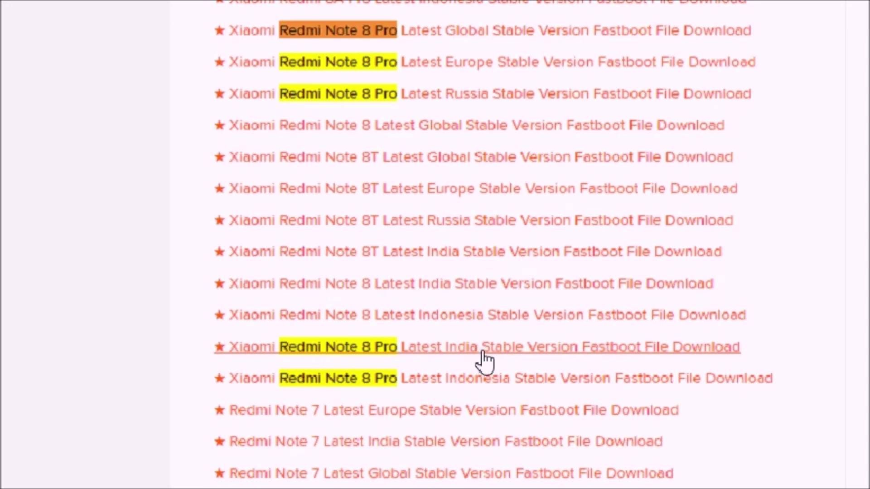
scroll(503, 77, up, 1)
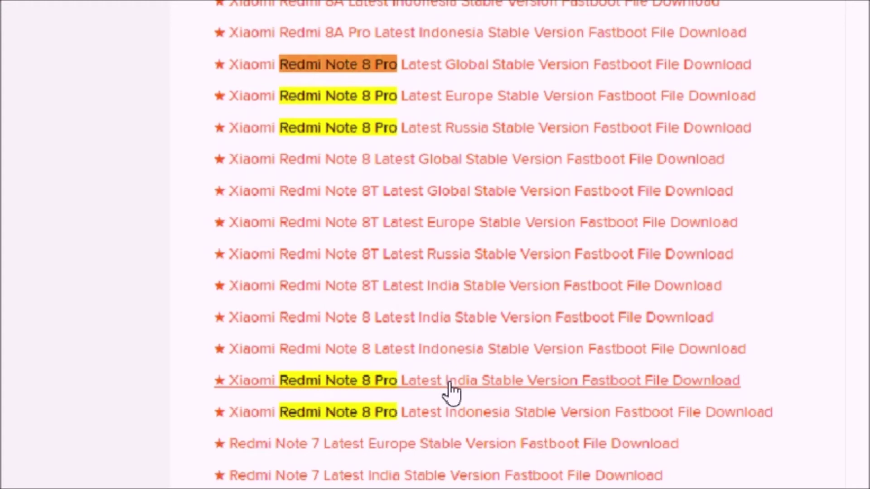
click(450, 384)
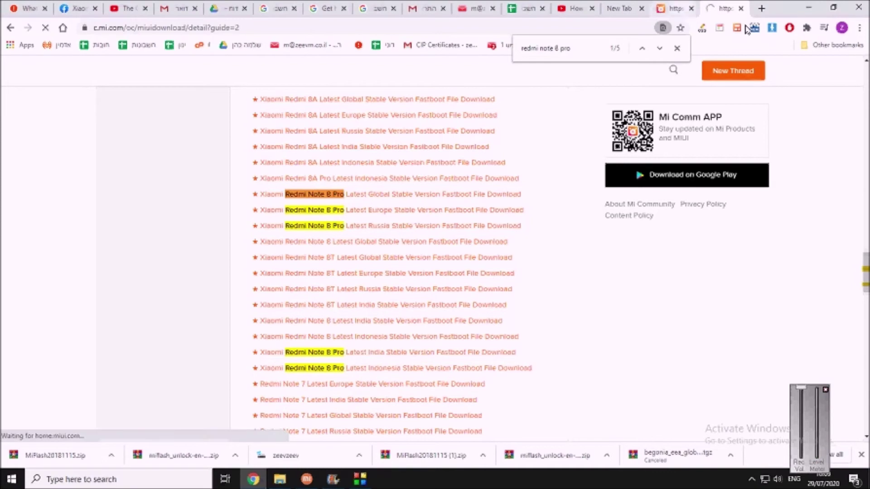
Search 'mi unlock tool' and download the Mi Unlock app from the MIUI unlock page.
click(763, 10)
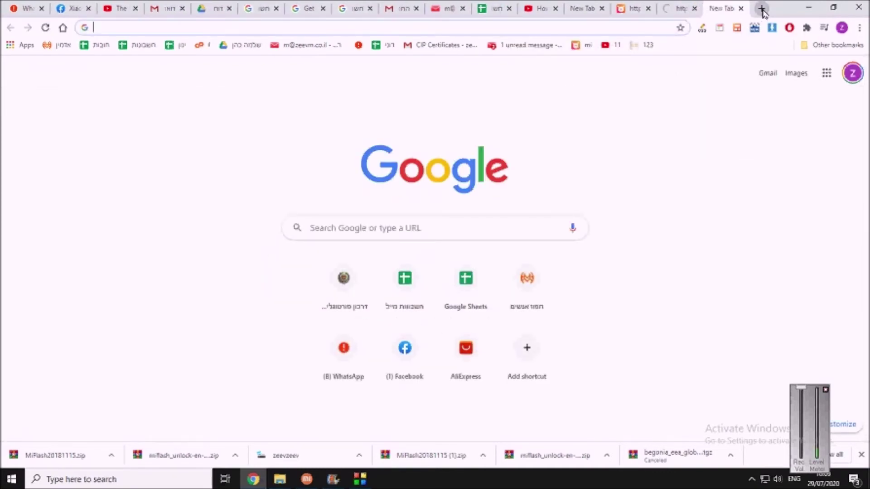
text(mi unlo)
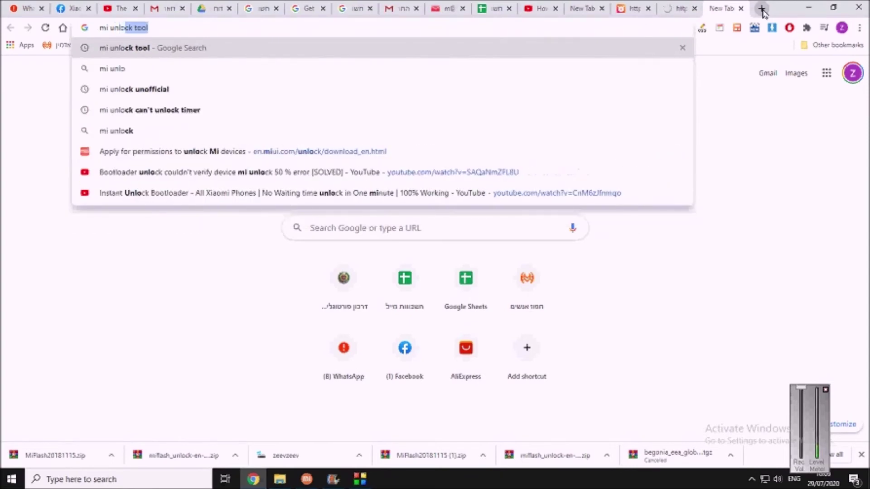
text(ck tool)
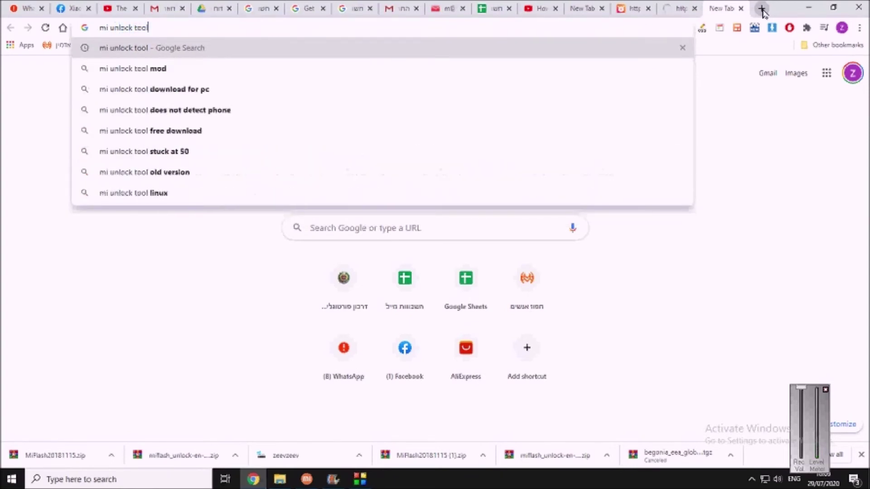
key(Return)
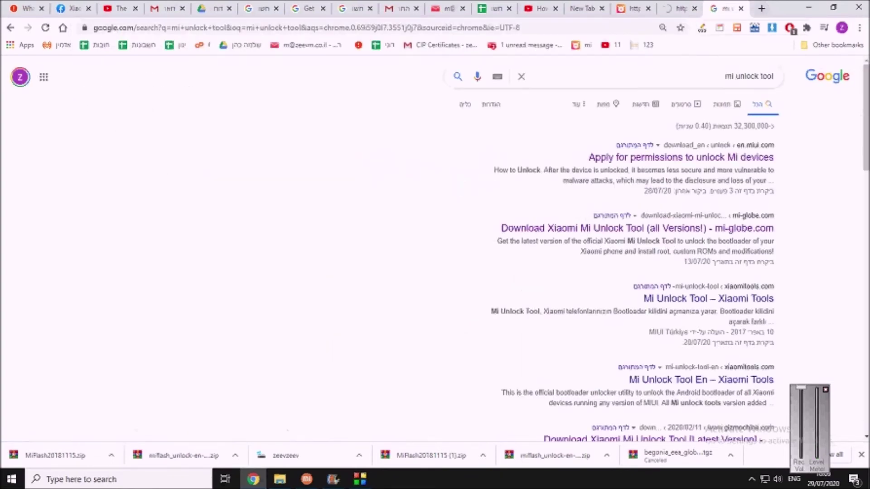
click(669, 158)
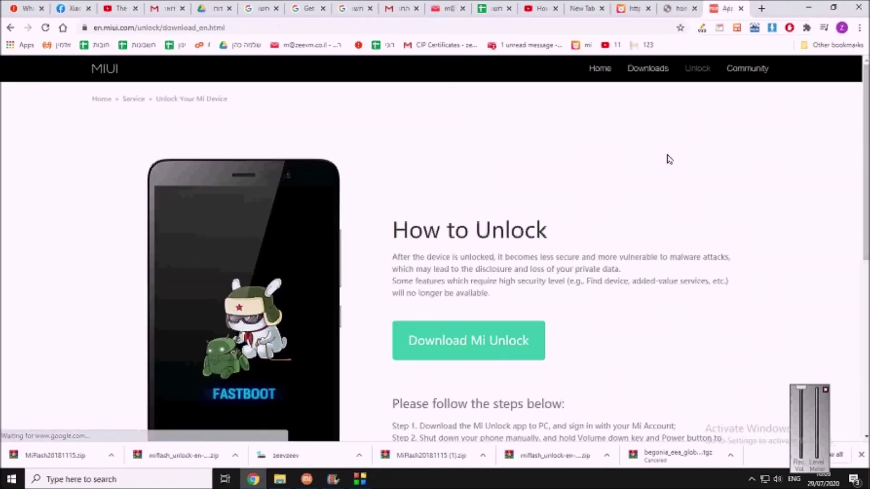
click(458, 345)
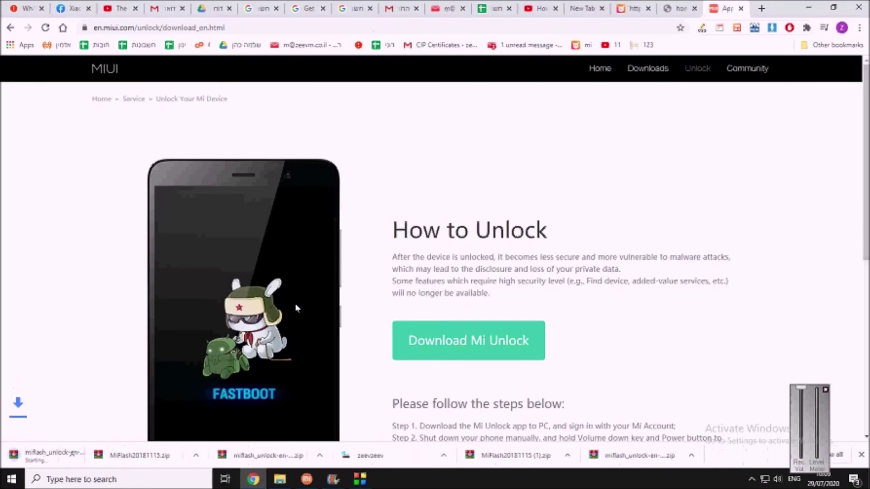
Search for the Mi Flash tool and download Xiaomi_Flash_20181115.zip from xiaomiflash.com.
click(762, 9)
text(mi flash tool)
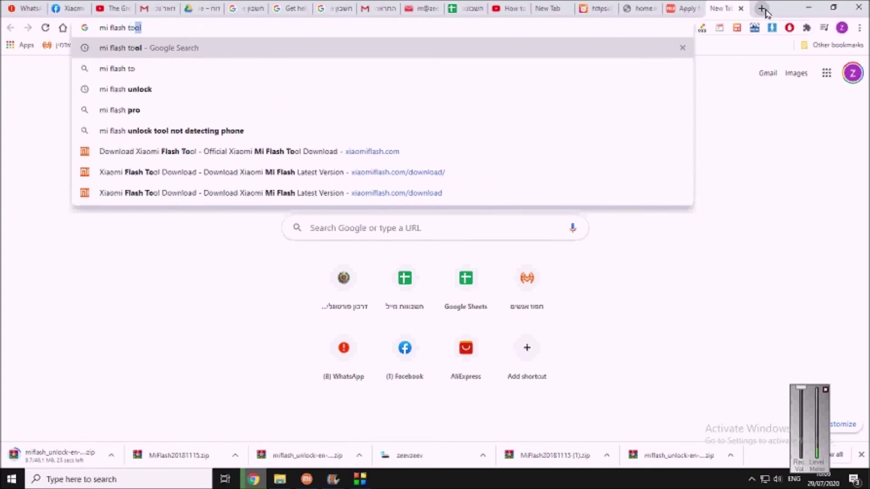
key(Return)
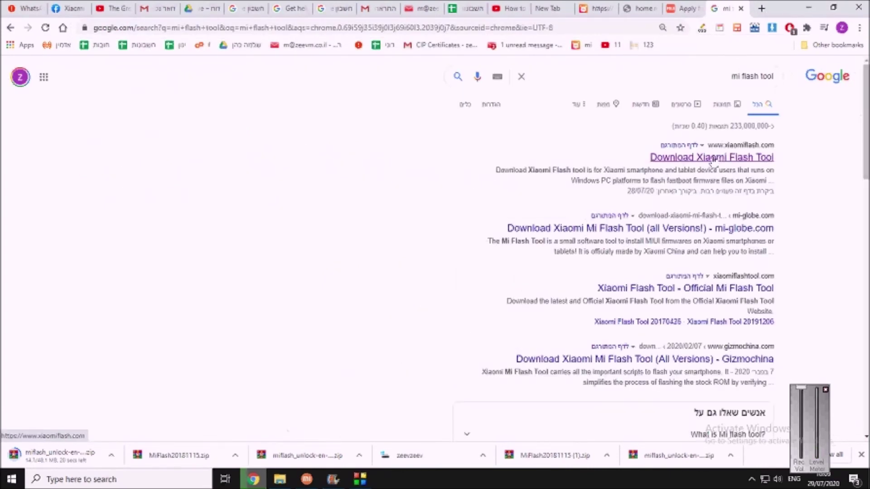
click(712, 159)
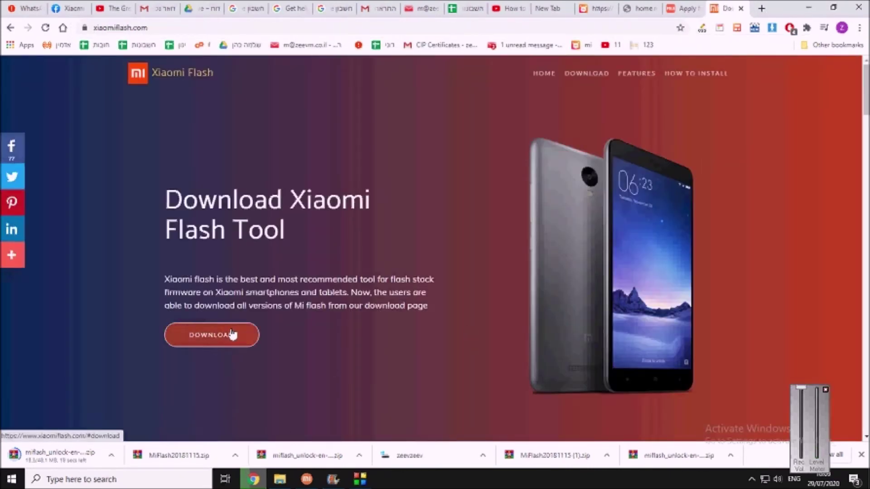
click(232, 335)
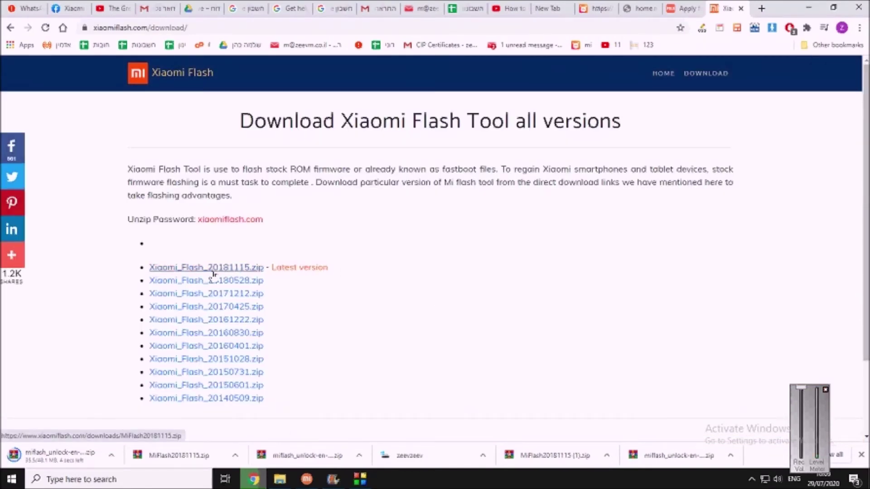
click(216, 269)
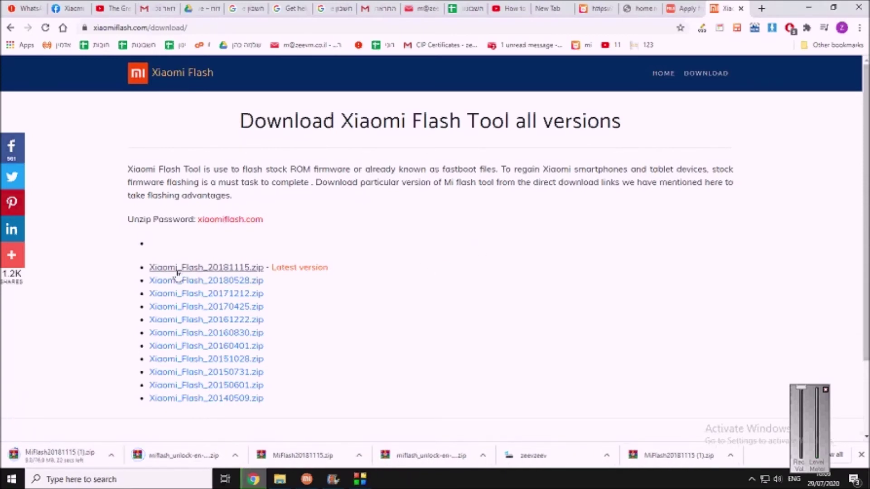
Open the miflash_unlock-en-4.5.707.49 folder in File Explorer and run miflash_unlock.exe.
click(285, 483)
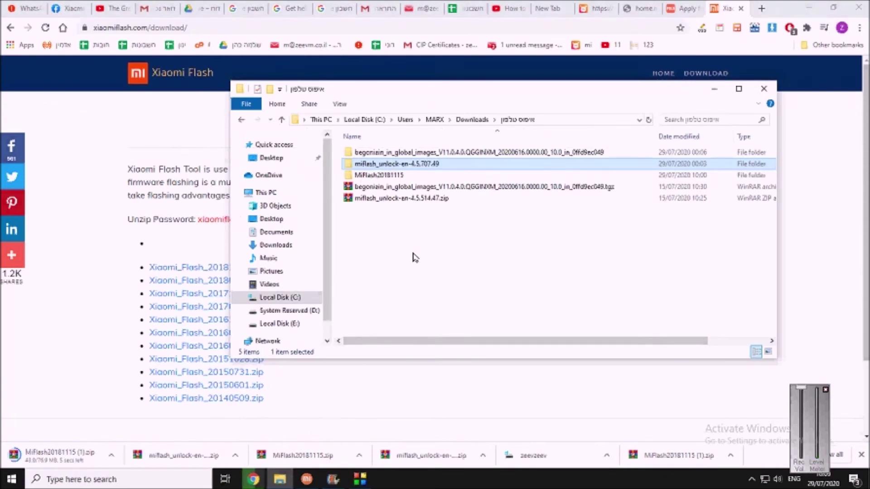
click(424, 154)
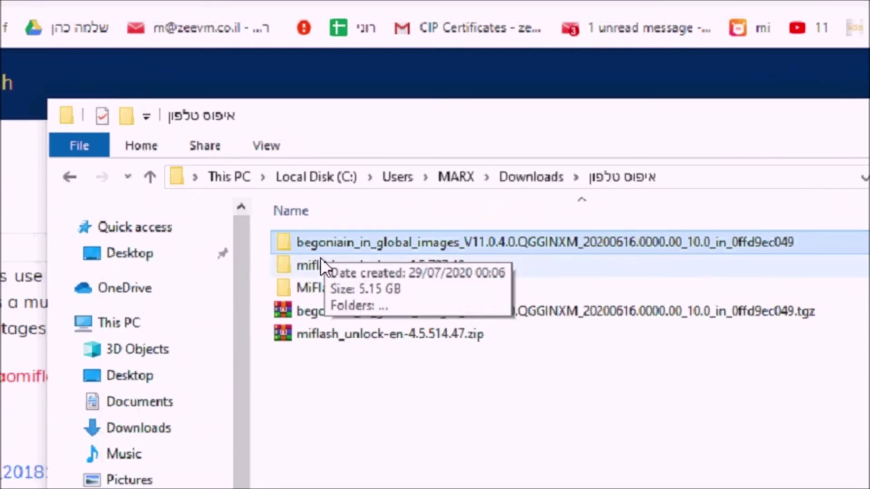
click(347, 270)
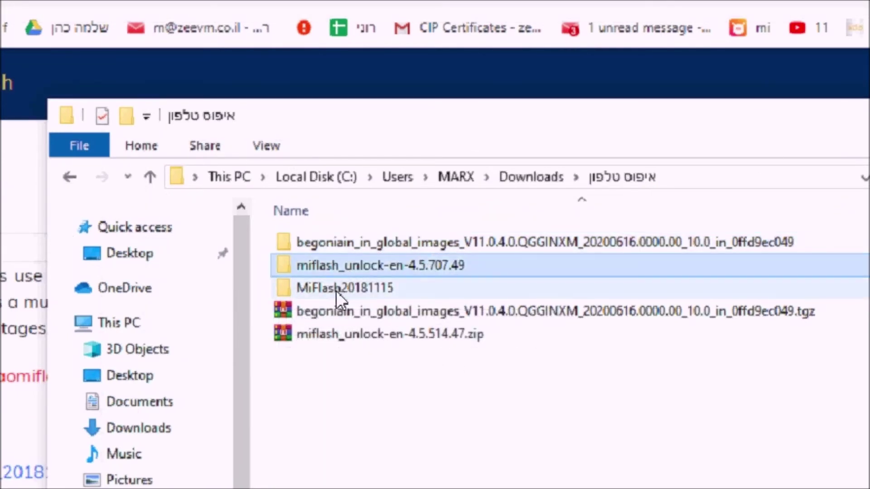
click(361, 289)
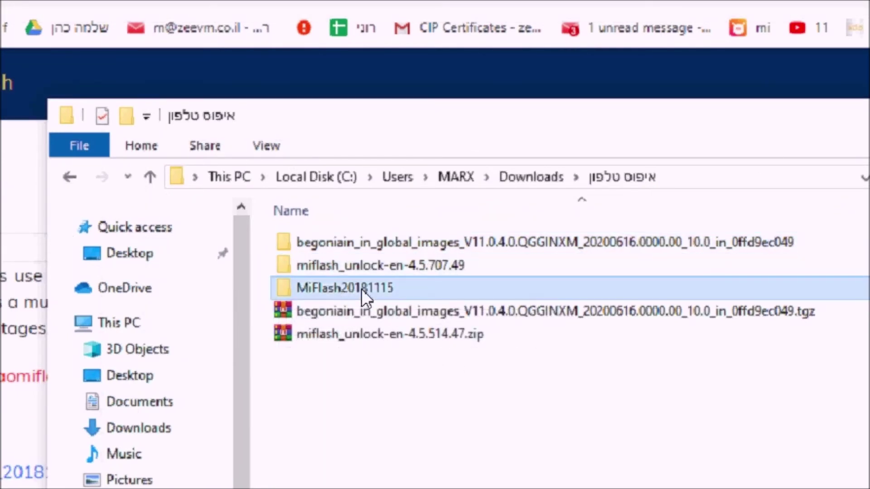
click(399, 264)
double_click(398, 265)
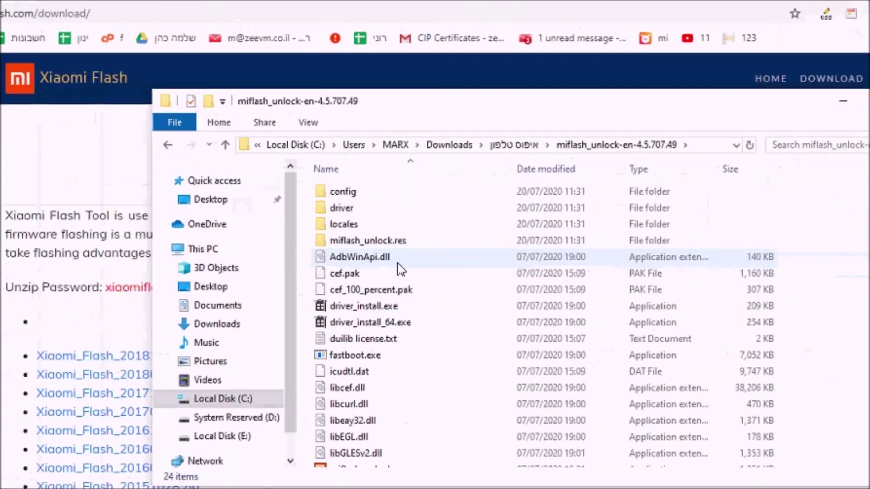
scroll(394, 222, down, 2)
double_click(383, 282)
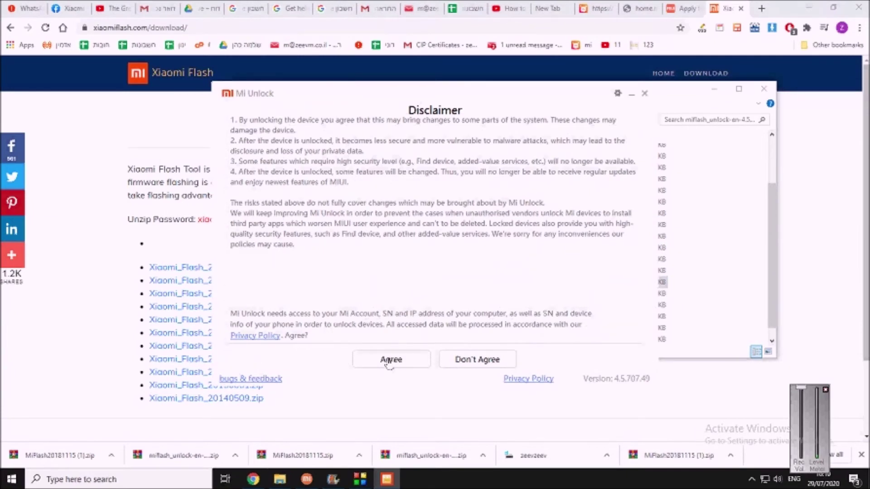
Agree to the Mi Unlock disclaimer and sign in with the Mi Account.
click(389, 360)
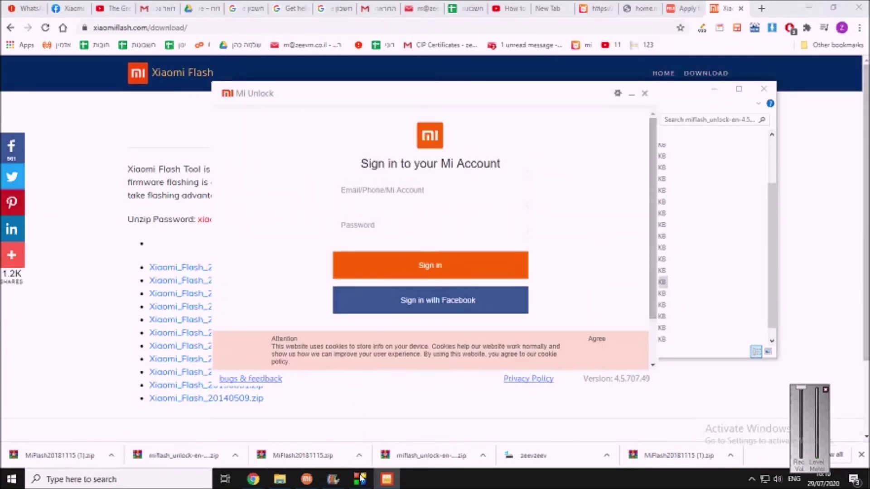
click(360, 479)
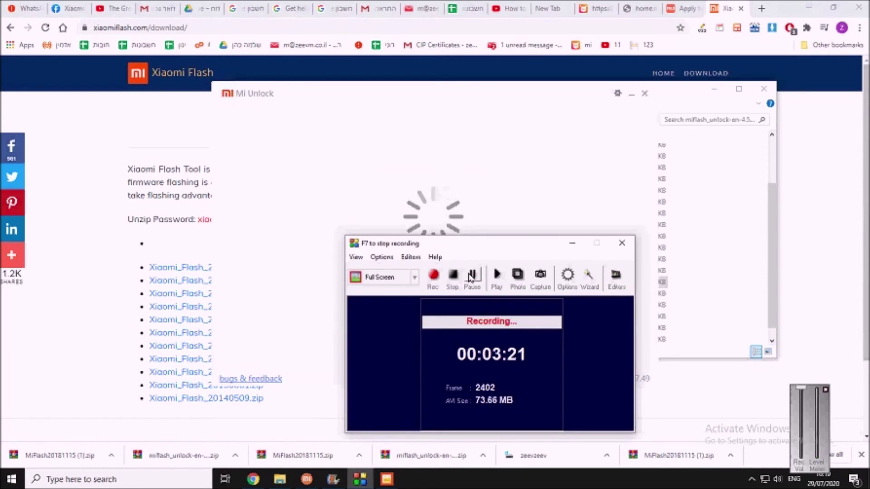
click(535, 206)
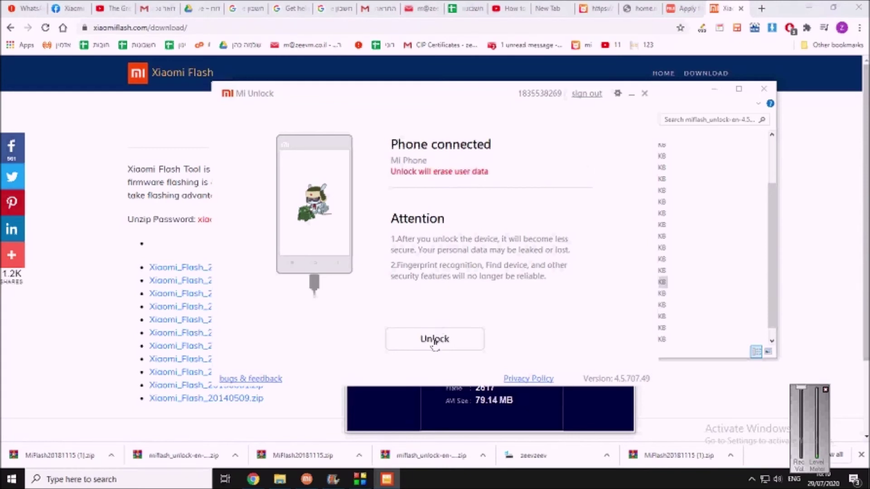
Start unlocking, confirm Unlock anyway, then dismiss the erase-data warning and close Mi Unlock.
click(434, 340)
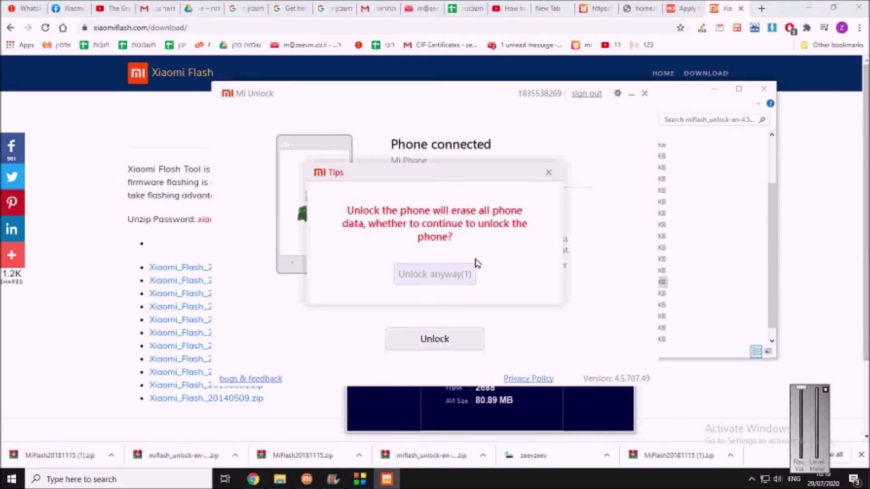
click(425, 281)
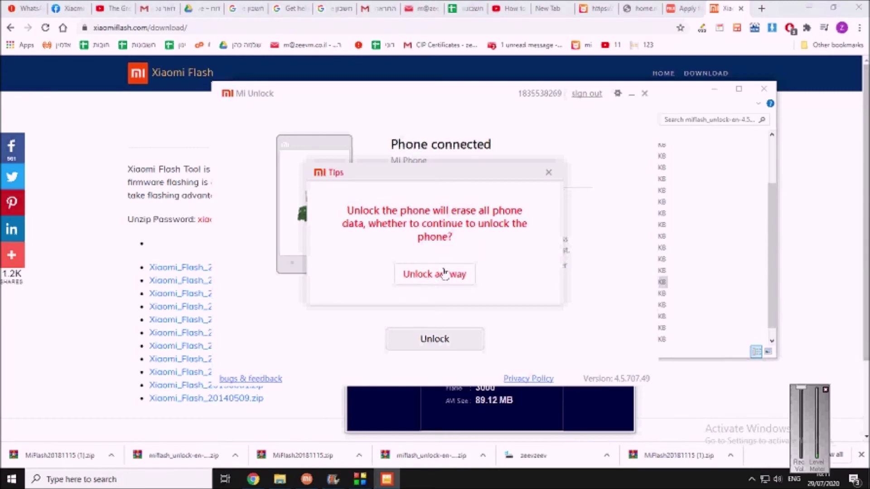
click(549, 174)
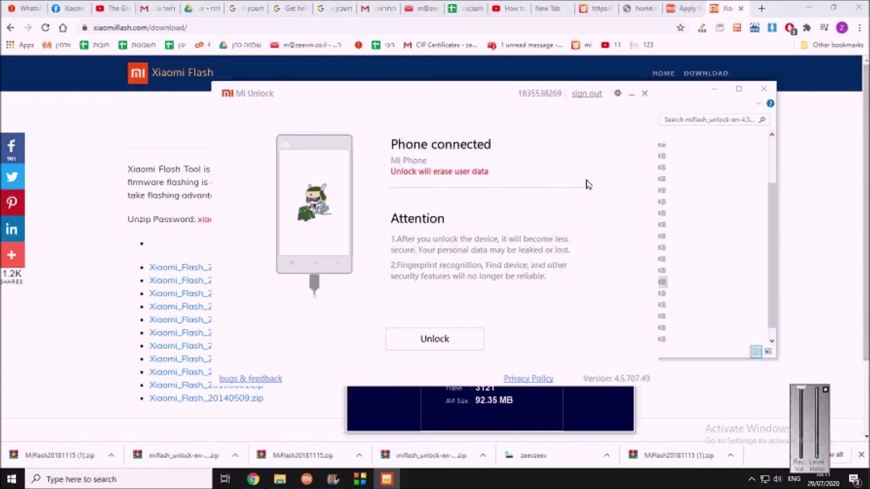
click(645, 93)
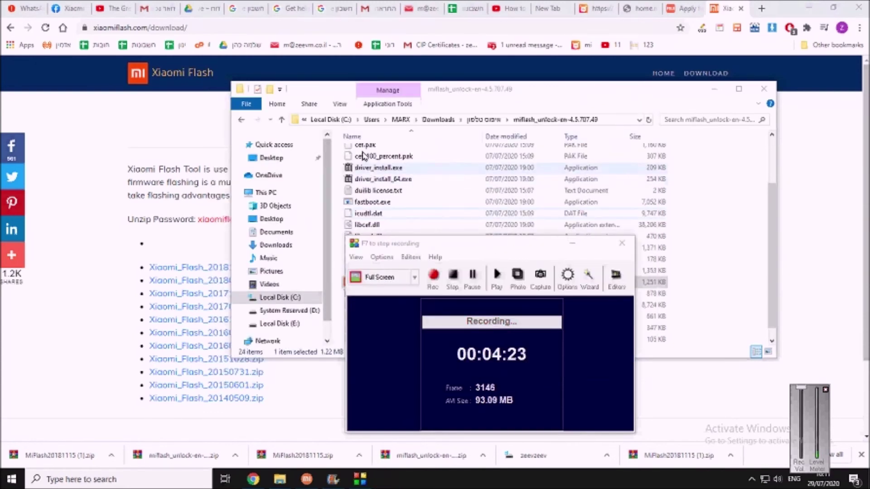
Go back to the downloads folder and open MiFlash20181115.
click(281, 119)
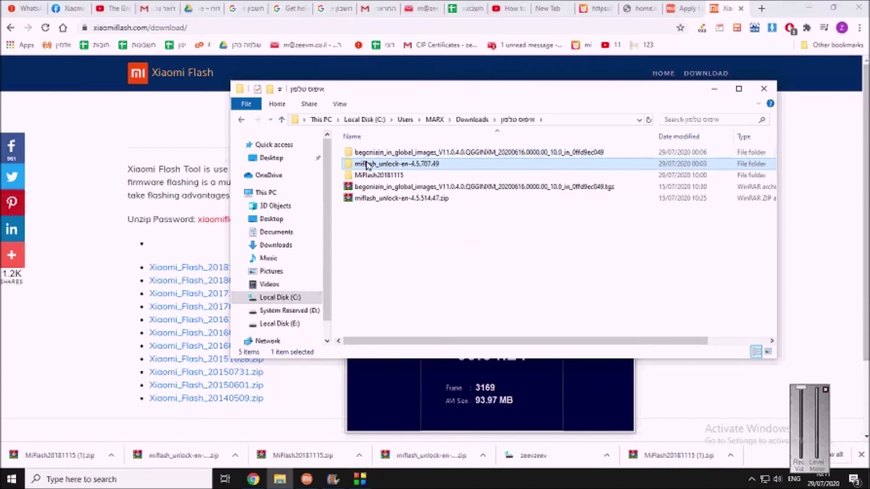
double_click(374, 177)
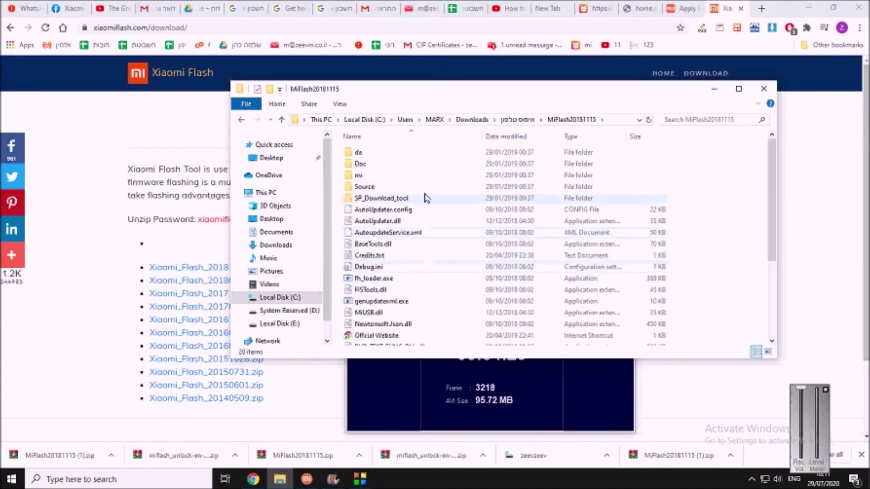
scroll(415, 216, down, 3)
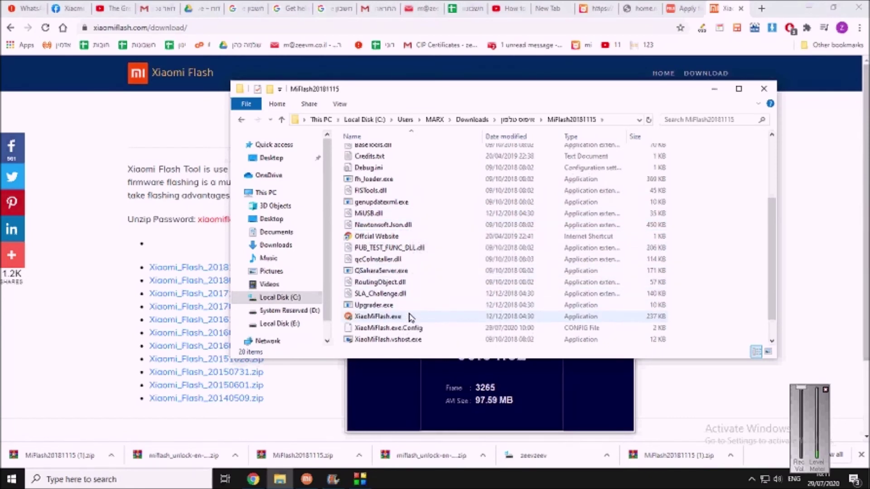
scroll(453, 277, up, 3)
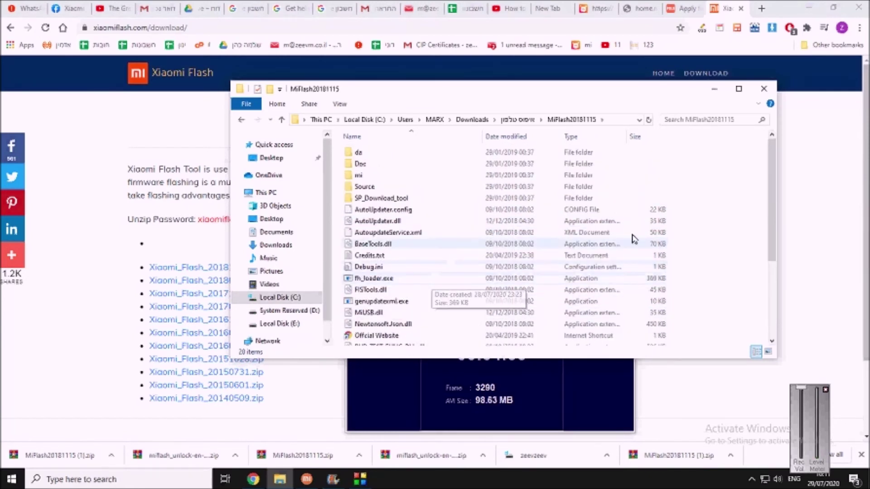
Create a new folder named log there and launch XiaoMiFlash.exe.
right_click(692, 255)
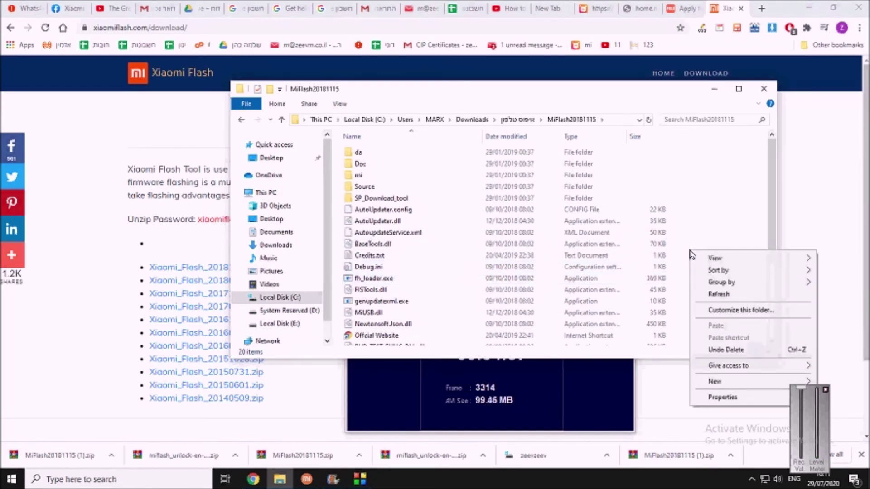
mouse_move(714, 383)
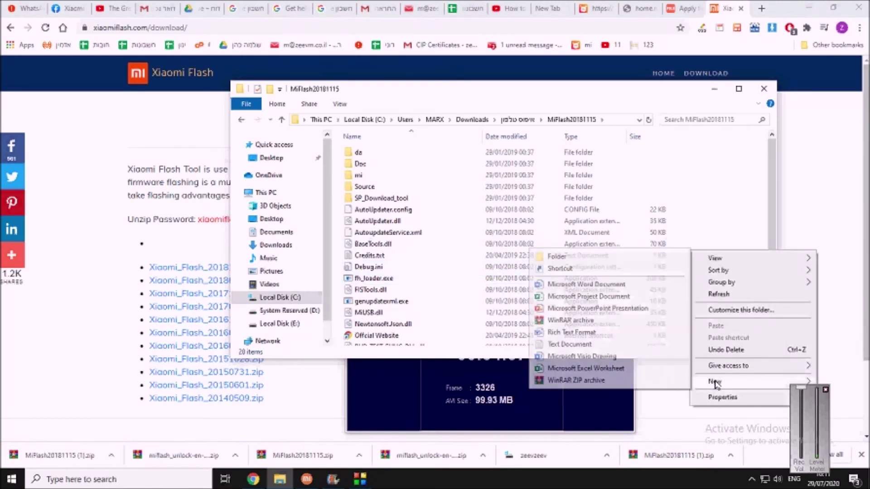
click(589, 257)
text(log)
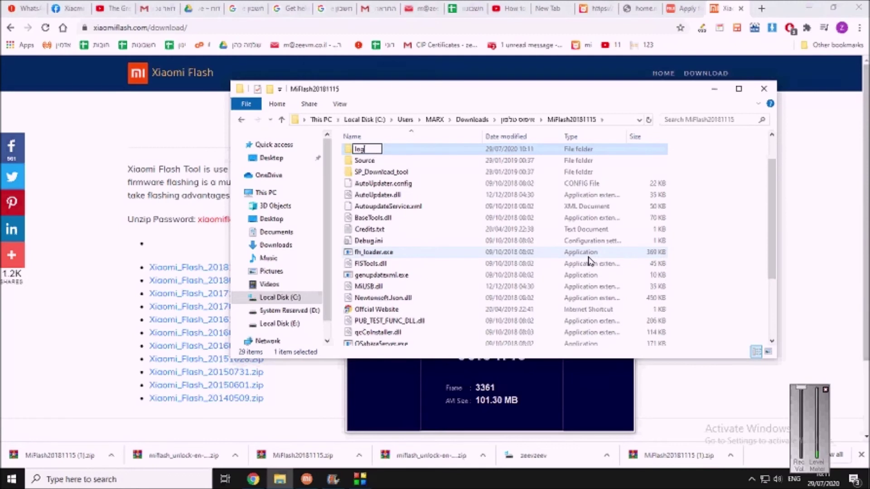
key(Return)
scroll(437, 219, down, 3)
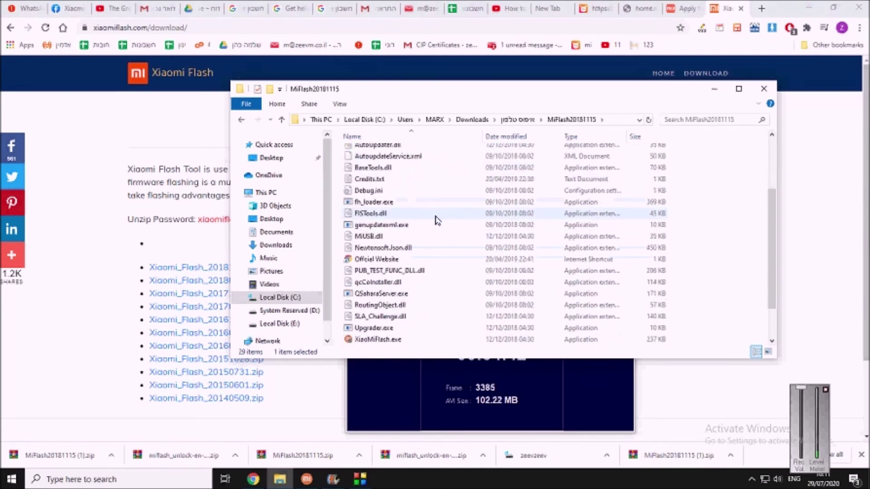
double_click(391, 298)
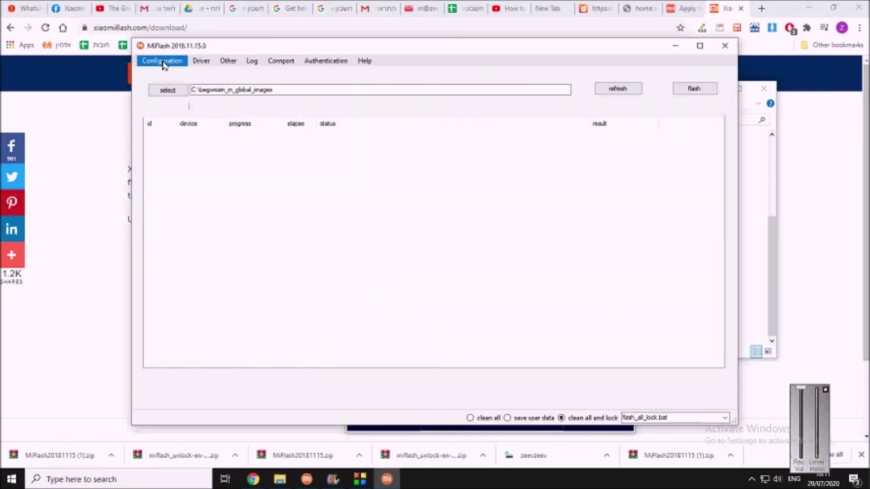
Clear the CheckPoint value in MiFlash Configuration, then refresh to list the phone.
click(163, 62)
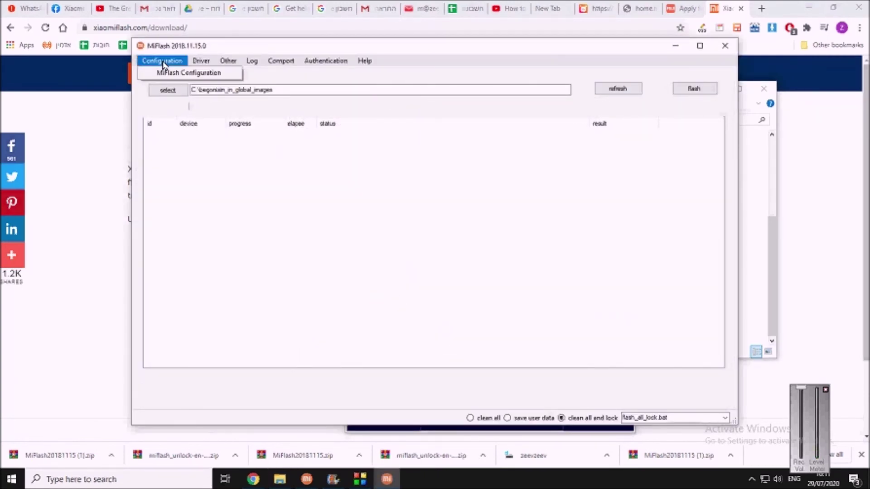
click(160, 75)
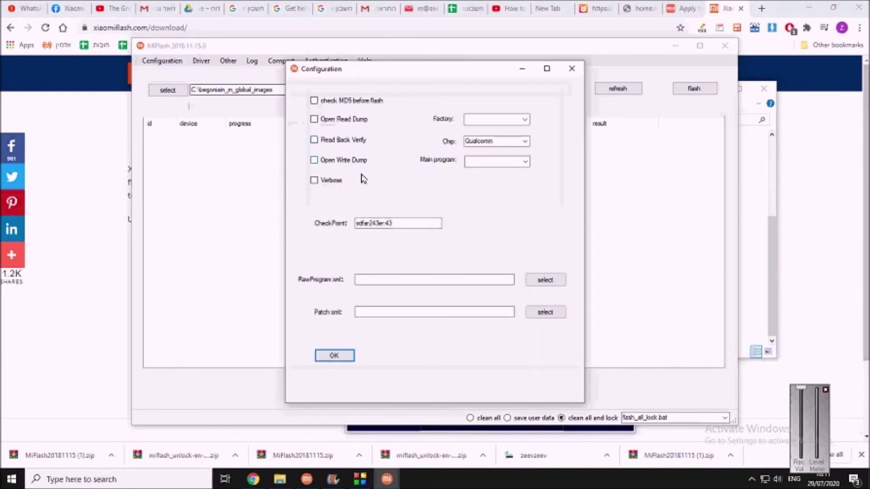
drag(392, 223, 356, 223)
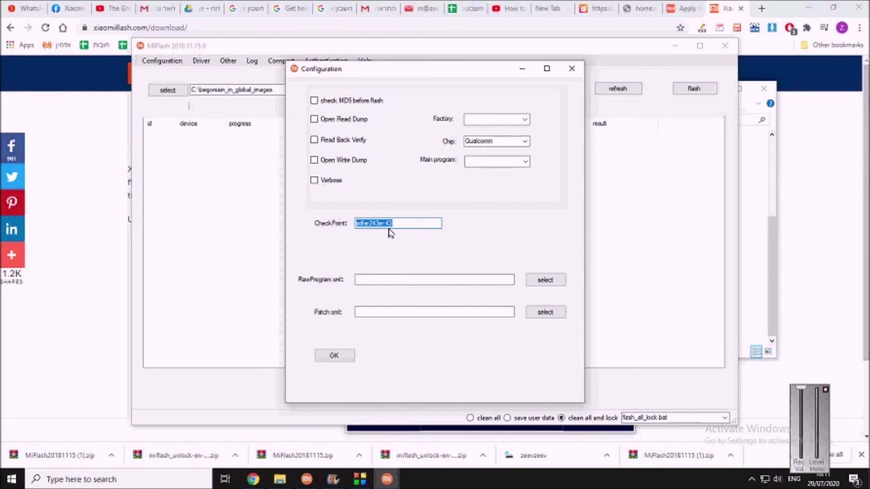
key(BackSpace)
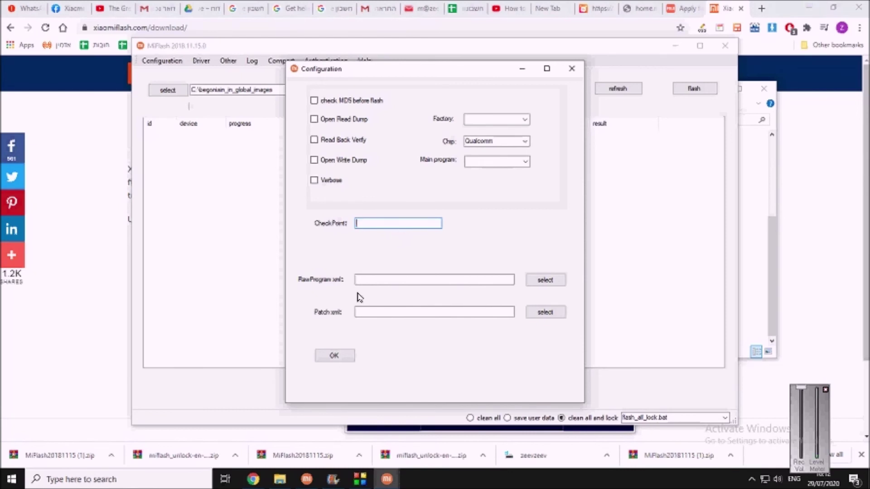
click(342, 357)
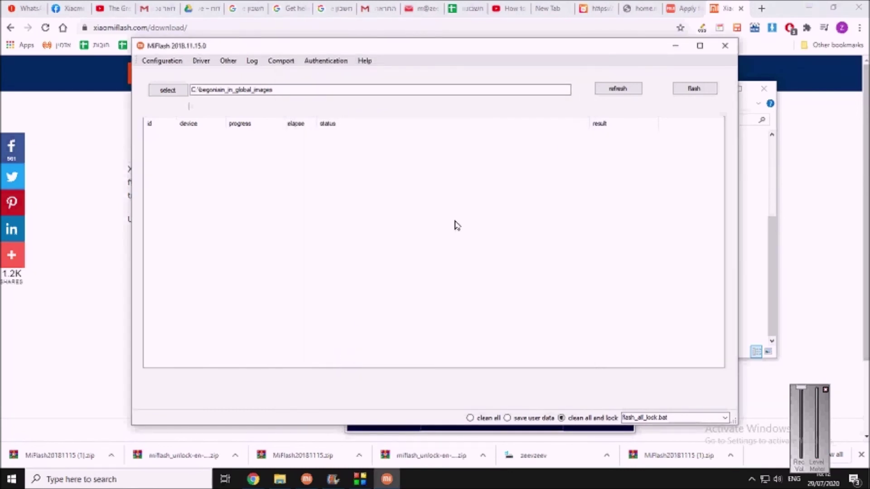
click(619, 90)
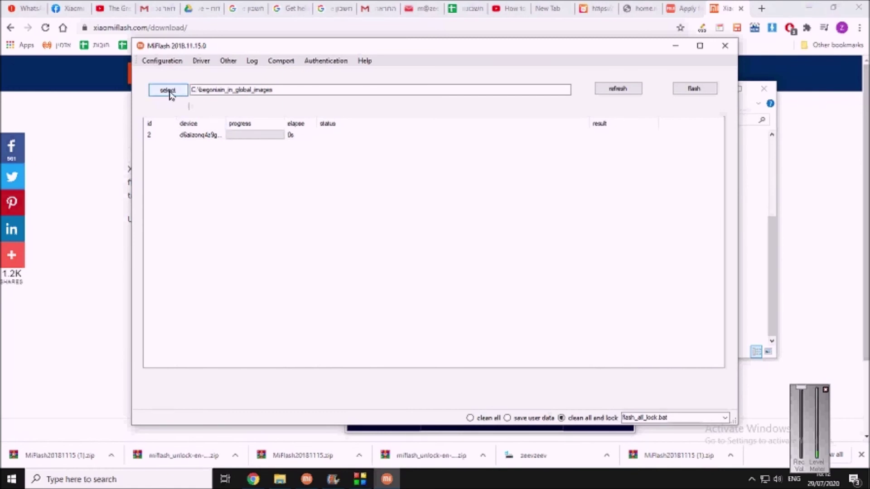
click(280, 479)
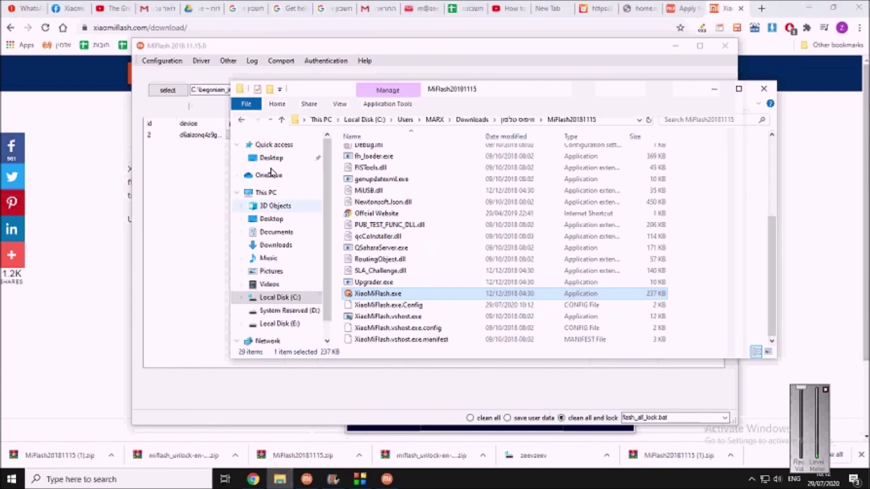
Copy the extracted begoniain_in_global_images ROM folder from the downloads folder.
click(281, 119)
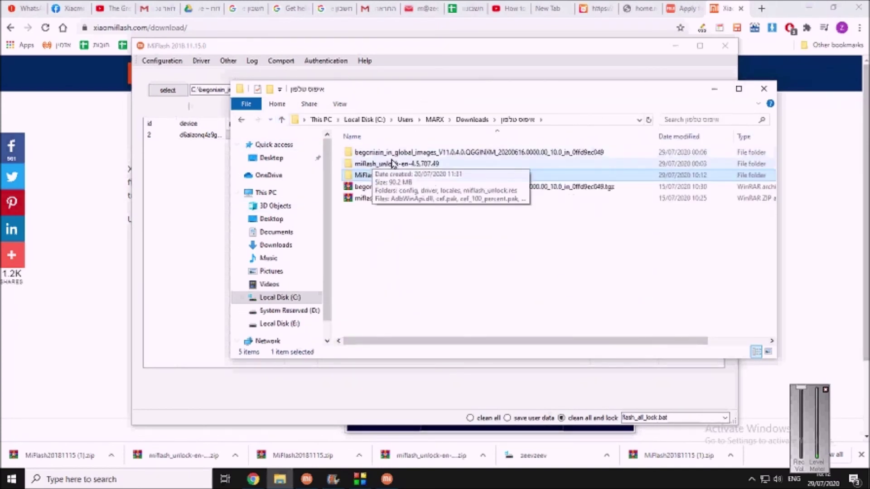
click(387, 153)
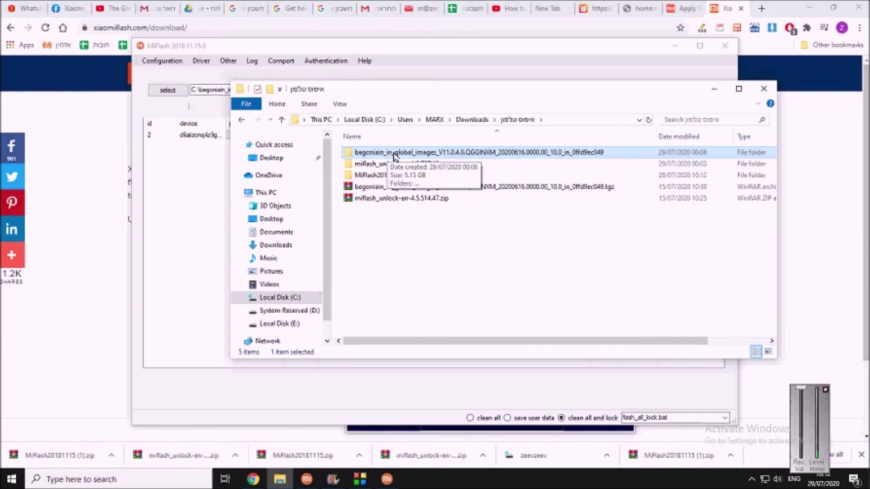
right_click(395, 157)
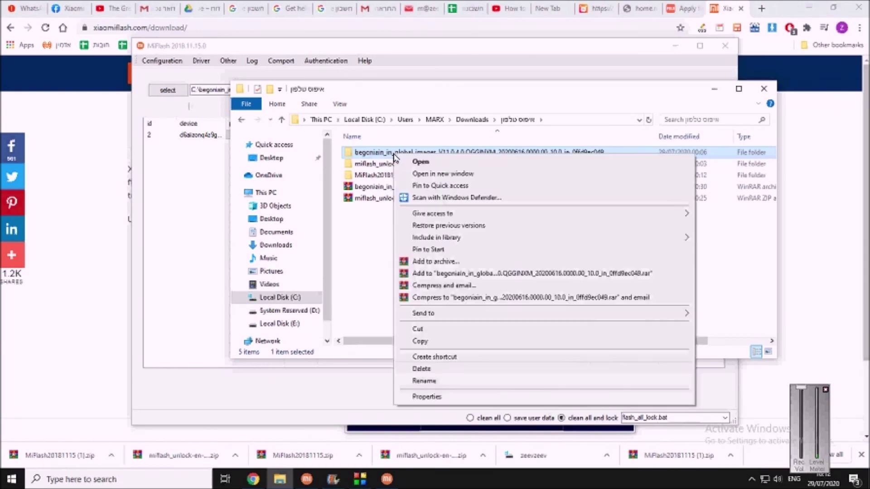
click(420, 342)
click(398, 286)
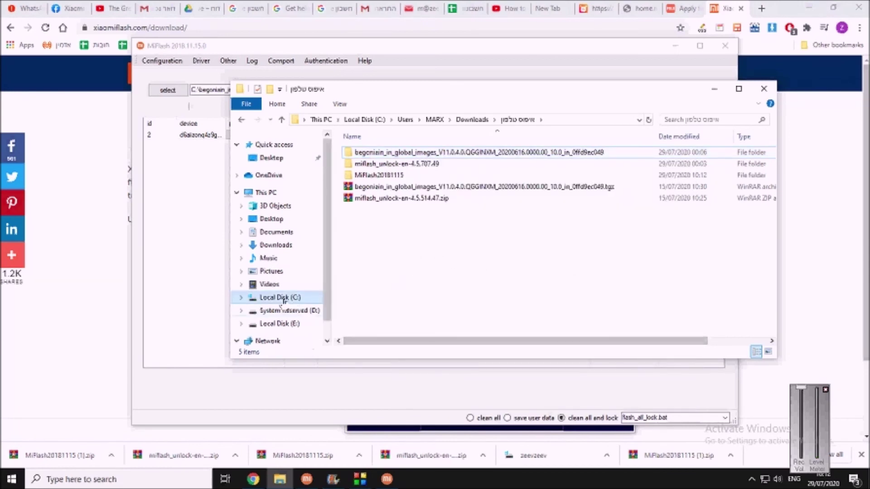
Open Local Disk (C:), then return to MiFlash's folder picker for the ROM path.
click(293, 295)
scroll(380, 302, down, 2)
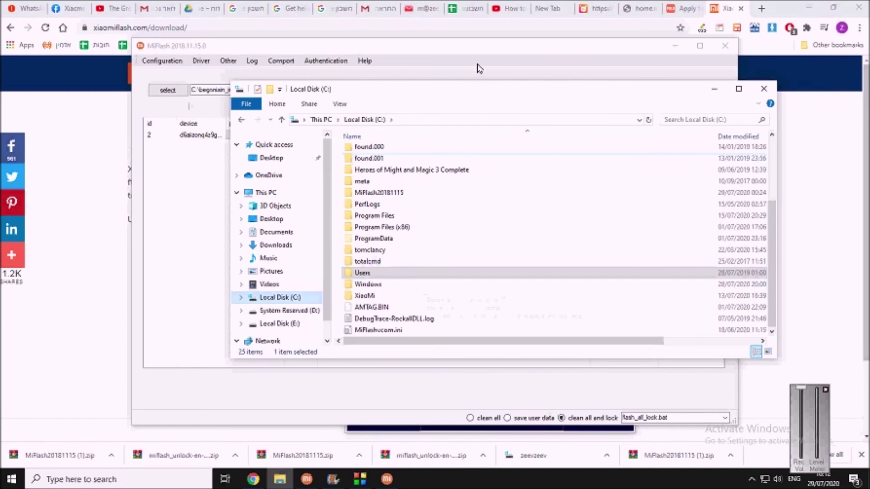
click(480, 49)
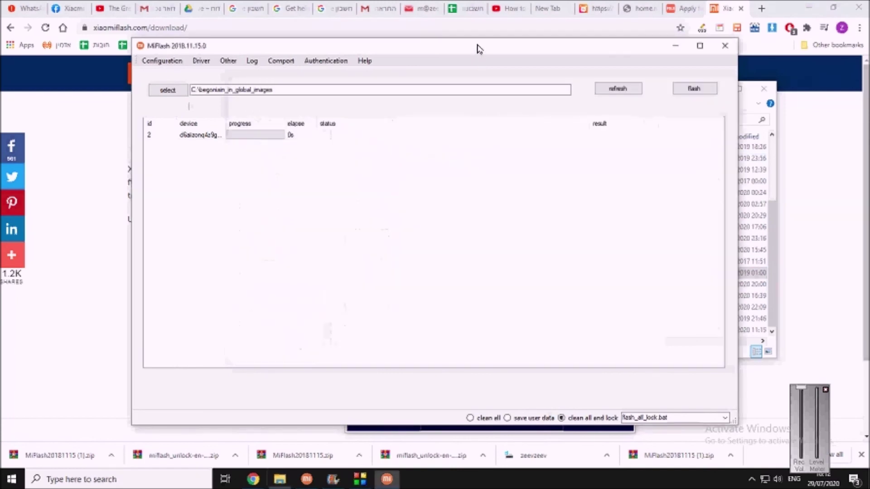
click(154, 93)
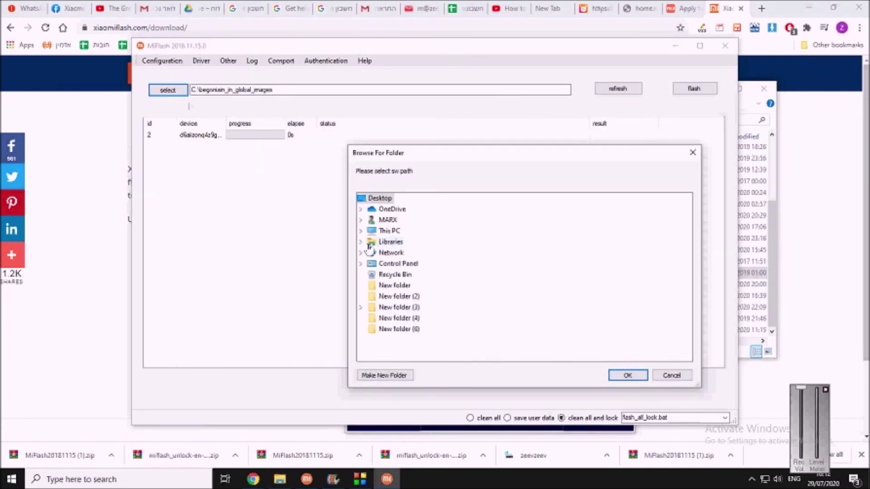
Choose C:\begoniain_in_global_images under This PC > Local Disk (C:) as the ROM path.
click(361, 231)
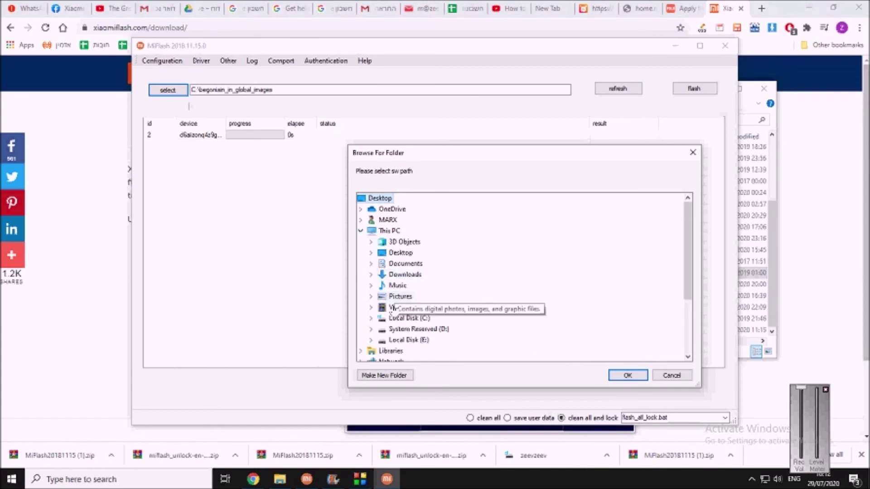
click(371, 319)
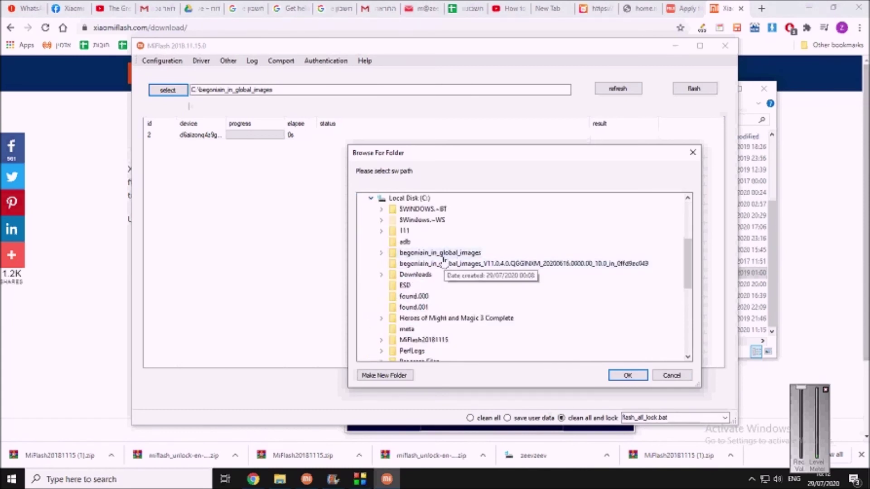
click(429, 264)
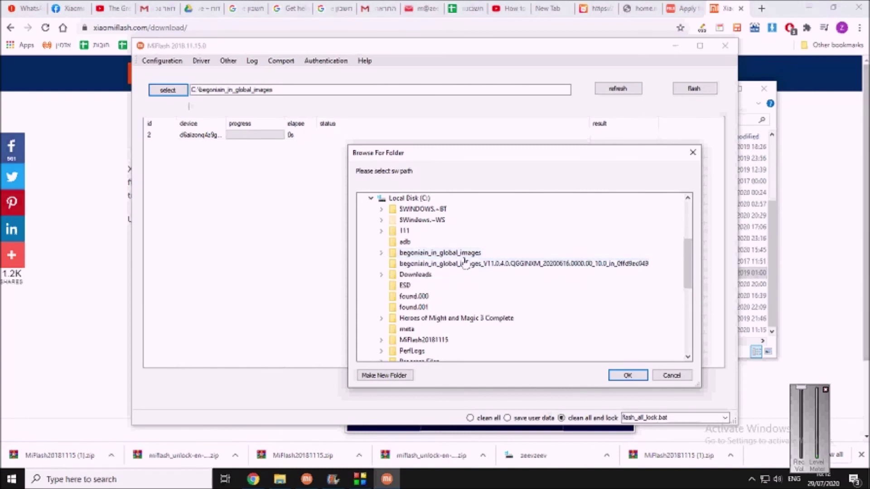
double_click(426, 253)
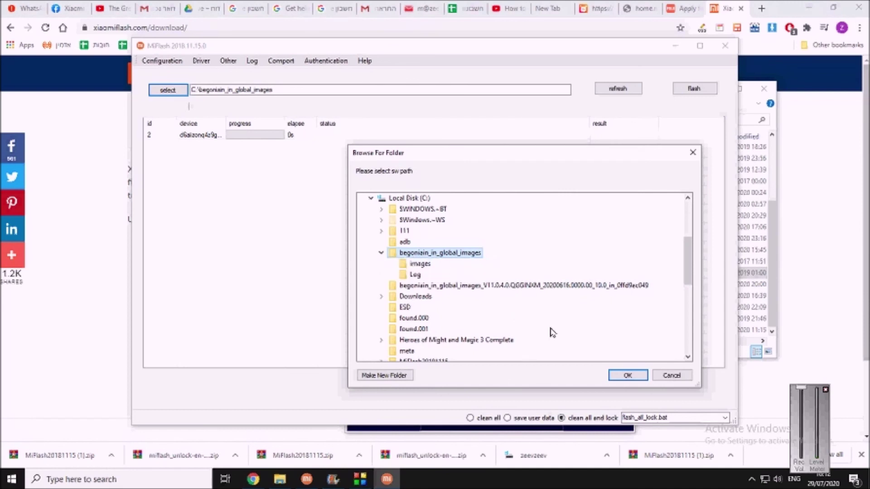
click(642, 377)
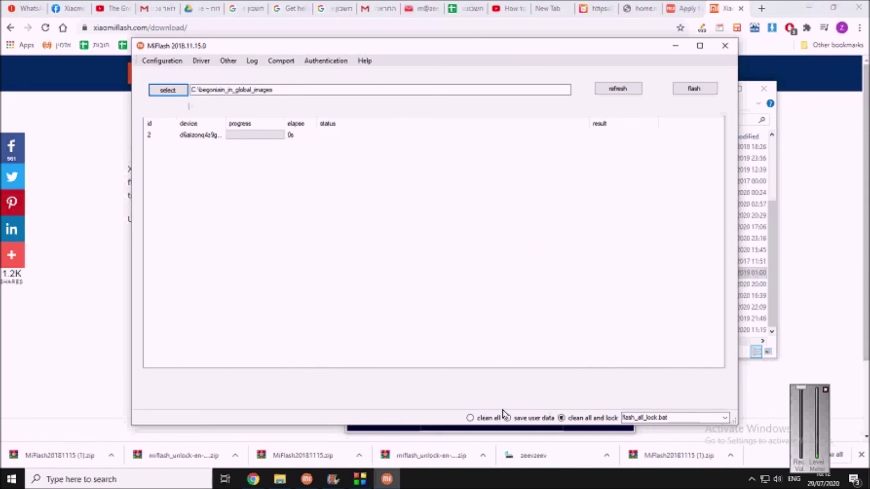
Select the clean all flash option so MiFlash runs flash_all.bat.
click(470, 417)
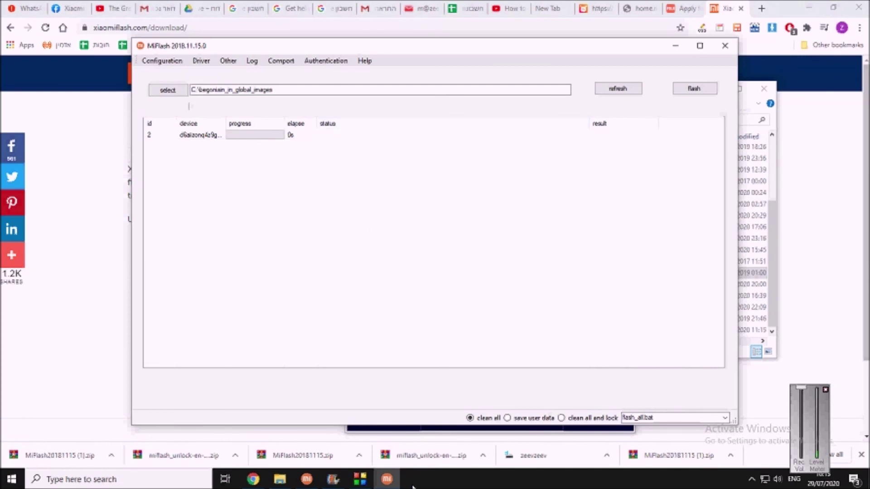
click(307, 479)
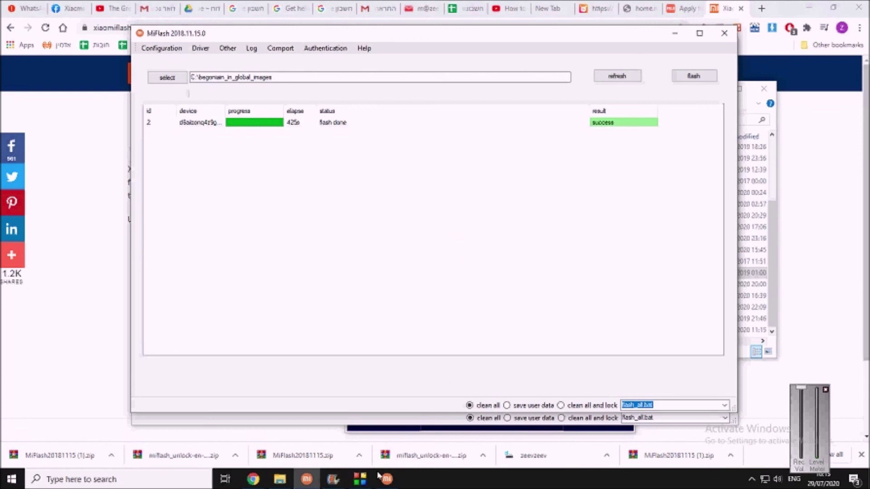
Bring MiFlash forward showing device 2 flash done in 425 s with success.
click(361, 480)
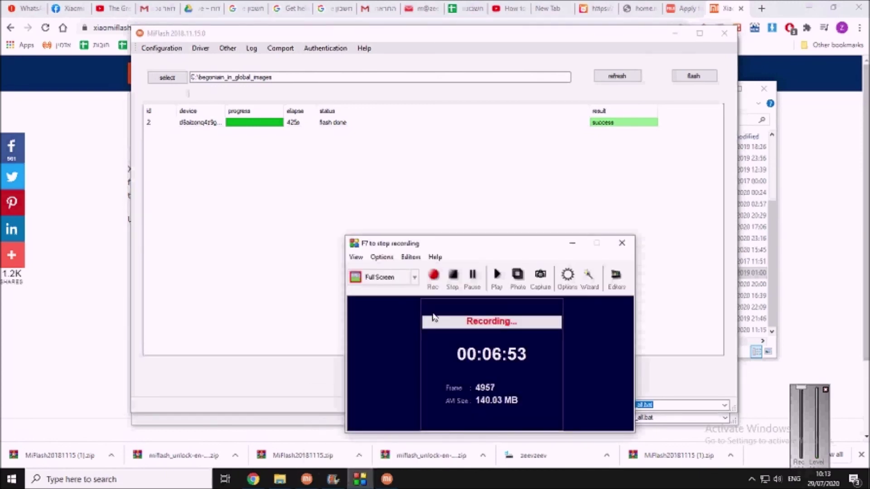